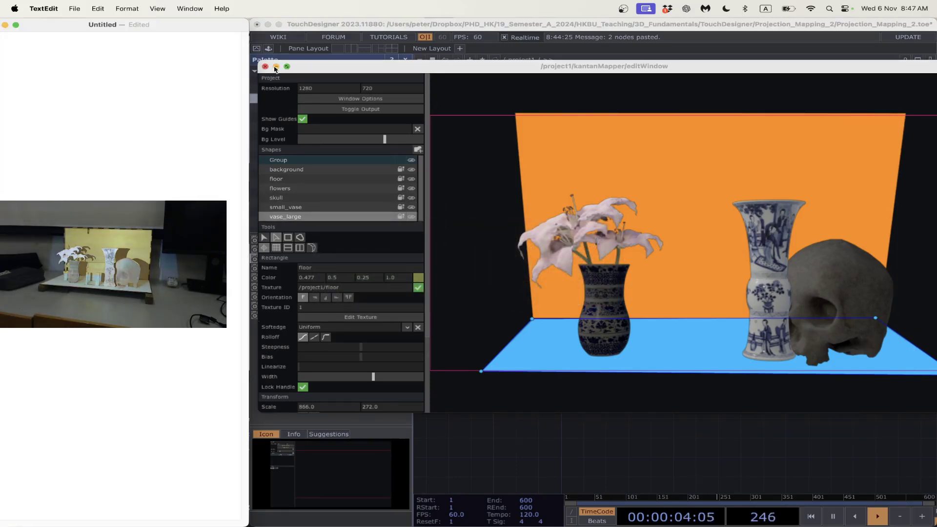
- Close the kantanMapper edit window and move both Constant TOPs with the floor and background Nulls lower in the network
click(265, 67)
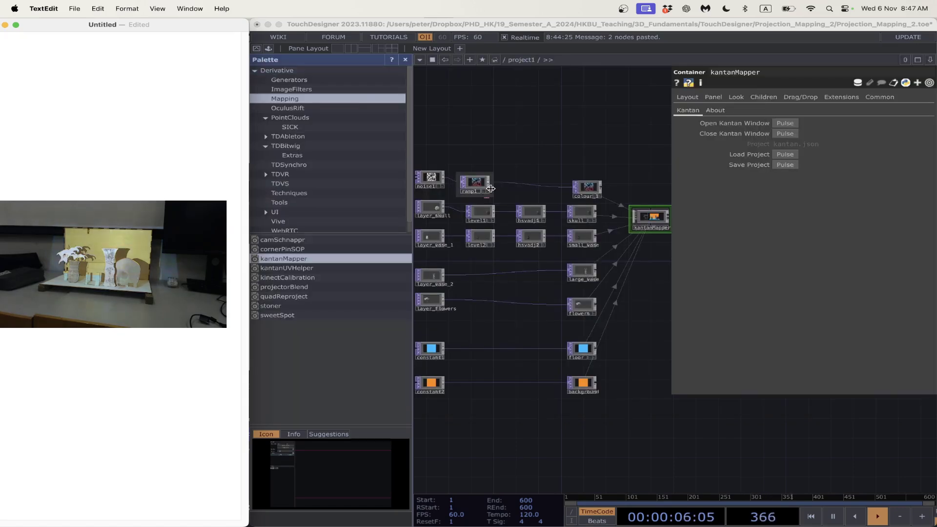
scroll(553, 129, down, 2)
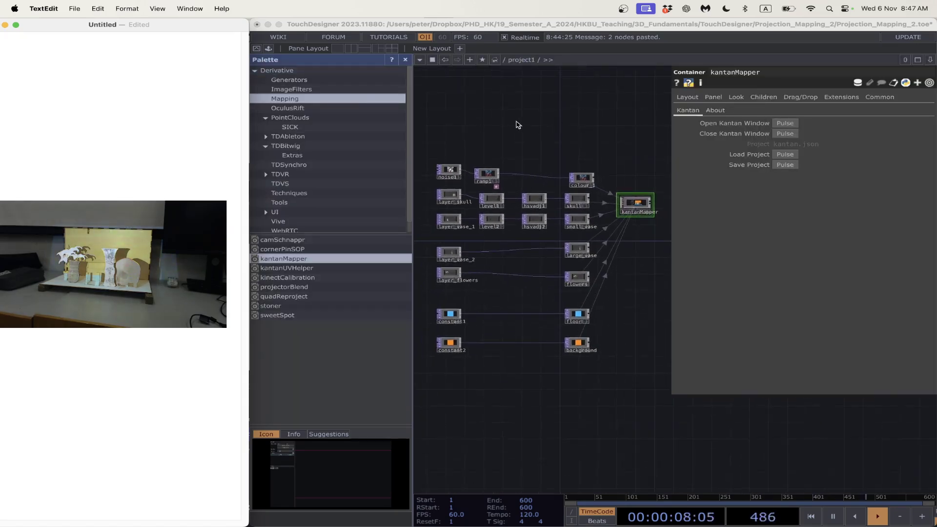
drag(517, 126, 539, 126)
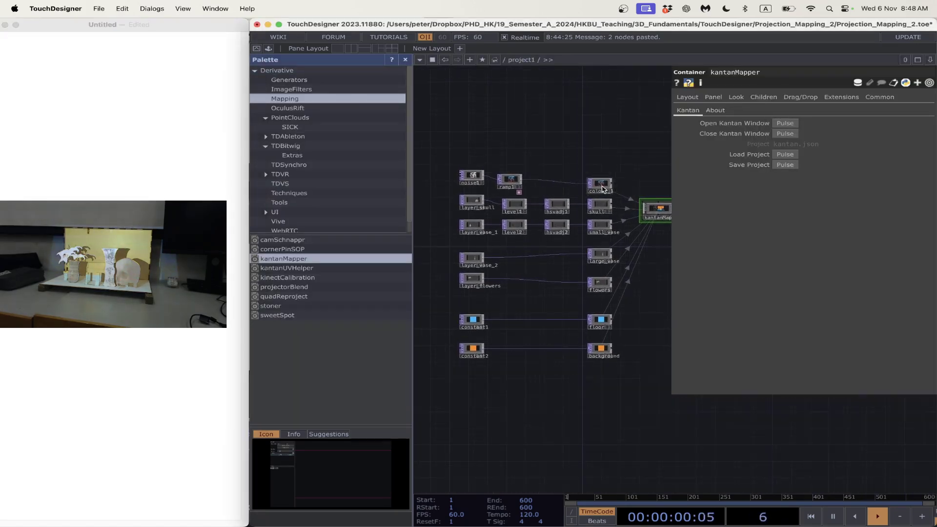
scroll(496, 396, up, 3)
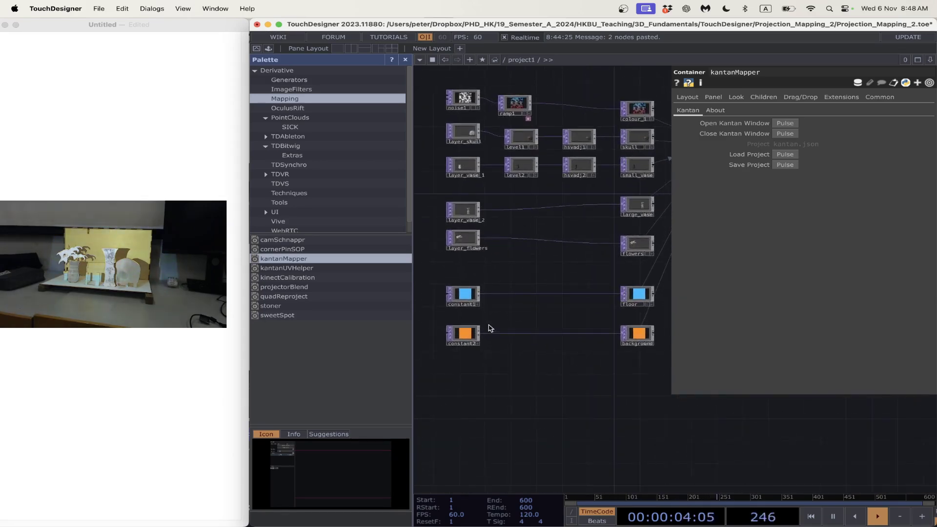
drag(474, 365, 461, 364)
right_drag(457, 365, 628, 292)
drag(628, 292, 628, 331)
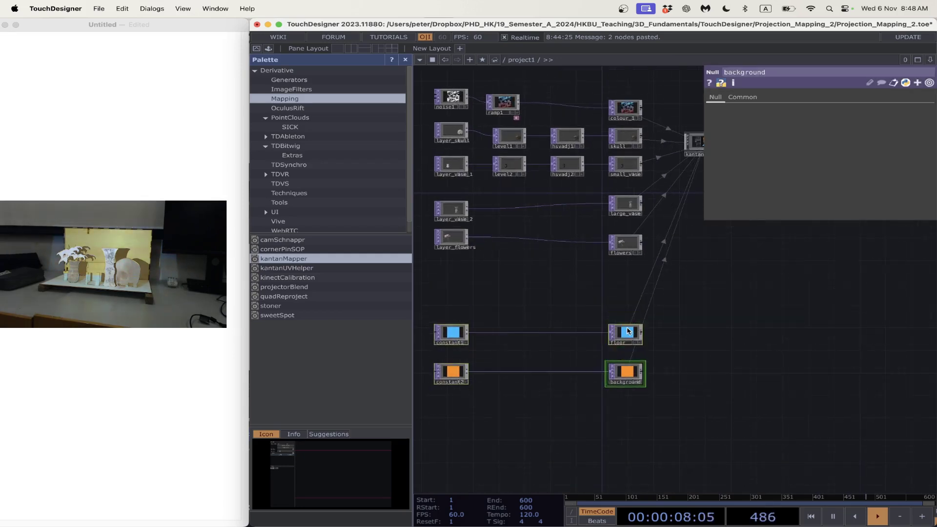
- Add a Keyboard In CHOP in the empty network area beside the layer nodes
drag(566, 285, 717, 347)
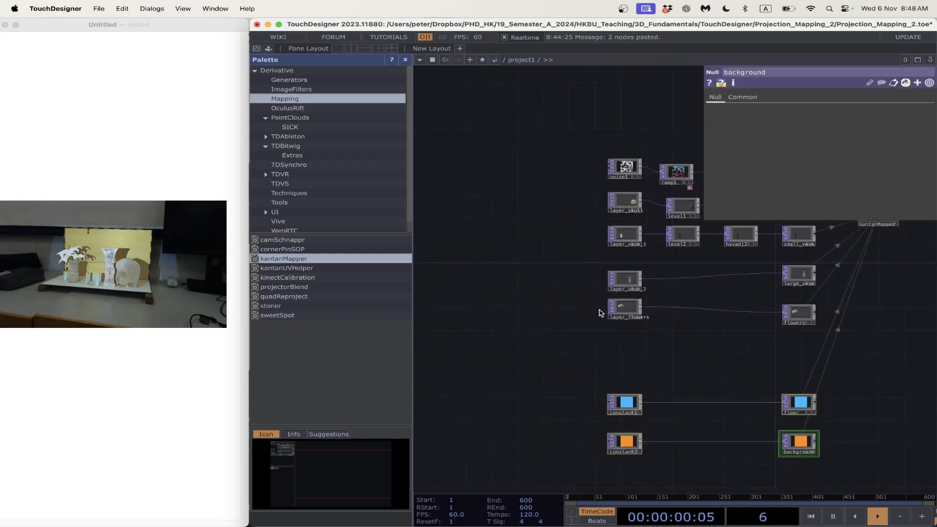
drag(506, 302, 542, 308)
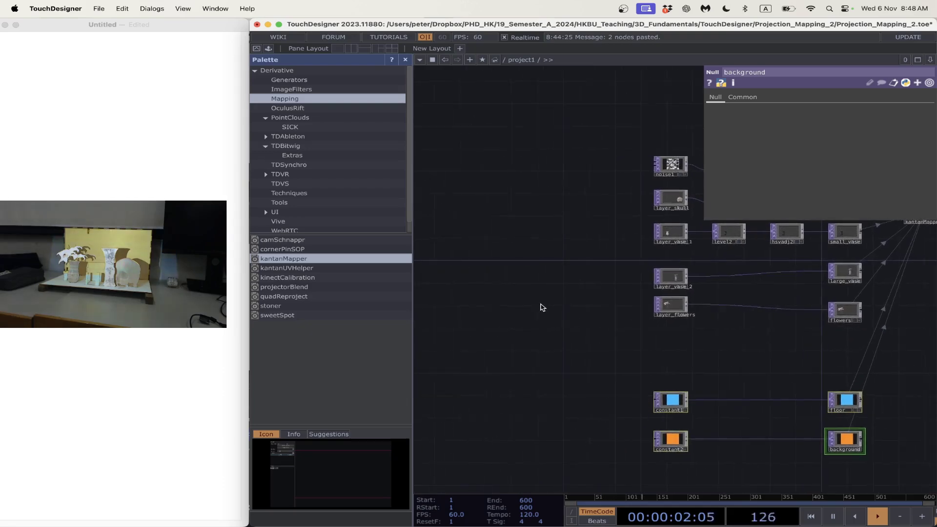
key(Tab)
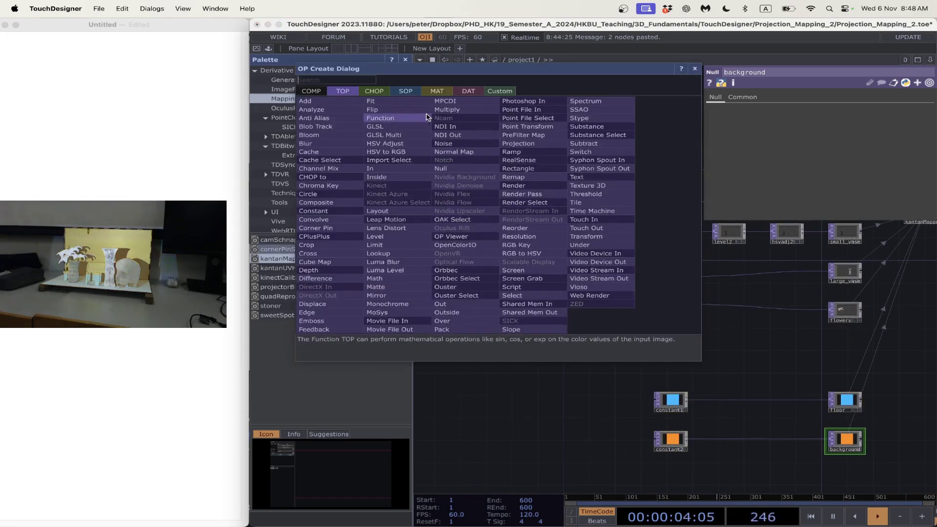
click(374, 91)
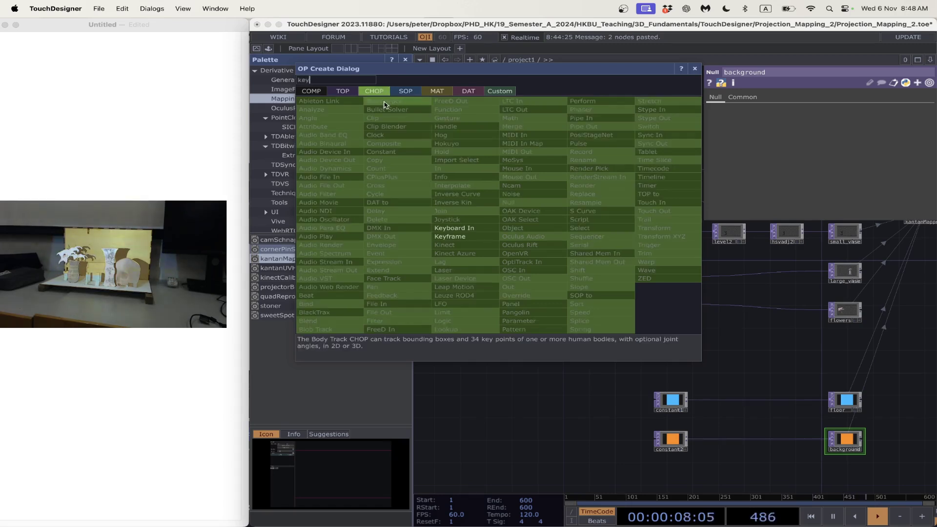
click(462, 228)
click(454, 213)
- Set the Keyboard In CHOP's Keys parameter to 1 2
scroll(463, 243, up, 4)
drag(476, 249, 518, 268)
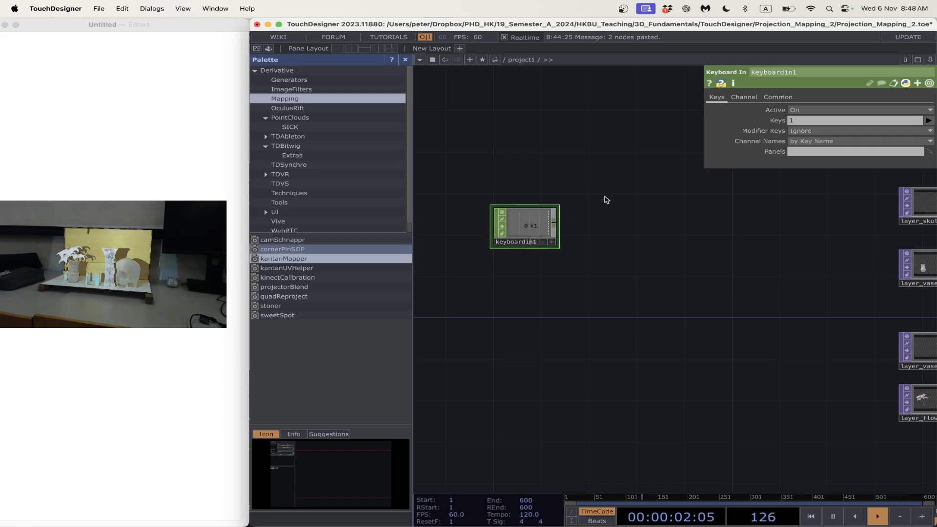
click(798, 122)
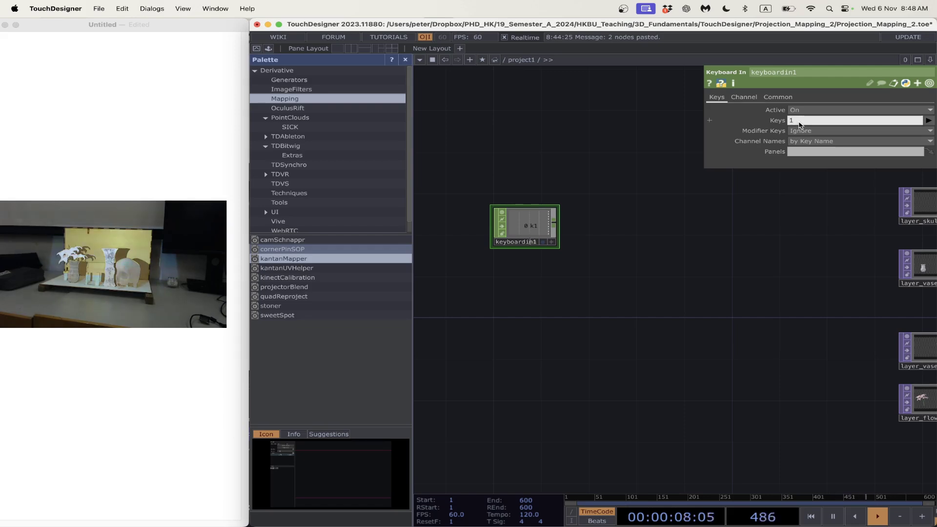
key(Return)
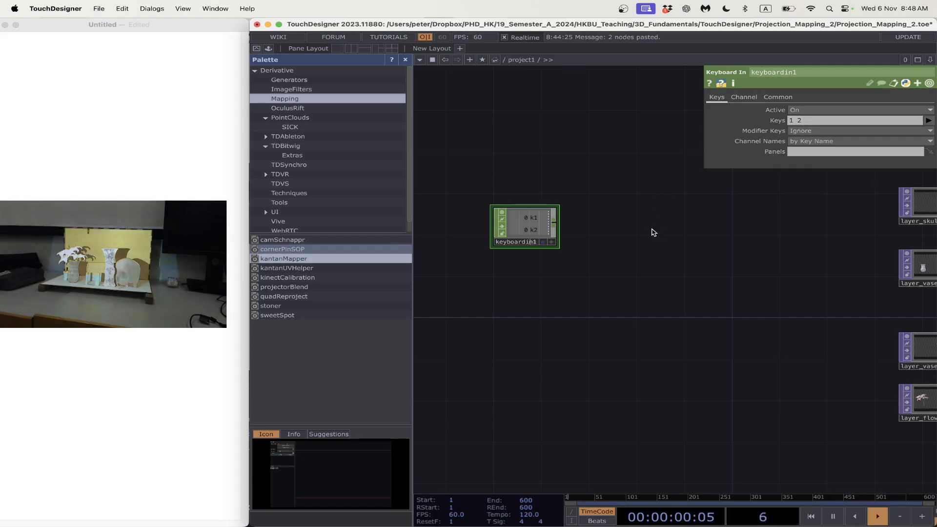
- Connect a Null CHOP to the Keyboard In's output, leaving a wide gap between them, and align the two nodes in one row
scroll(634, 239, up, 2)
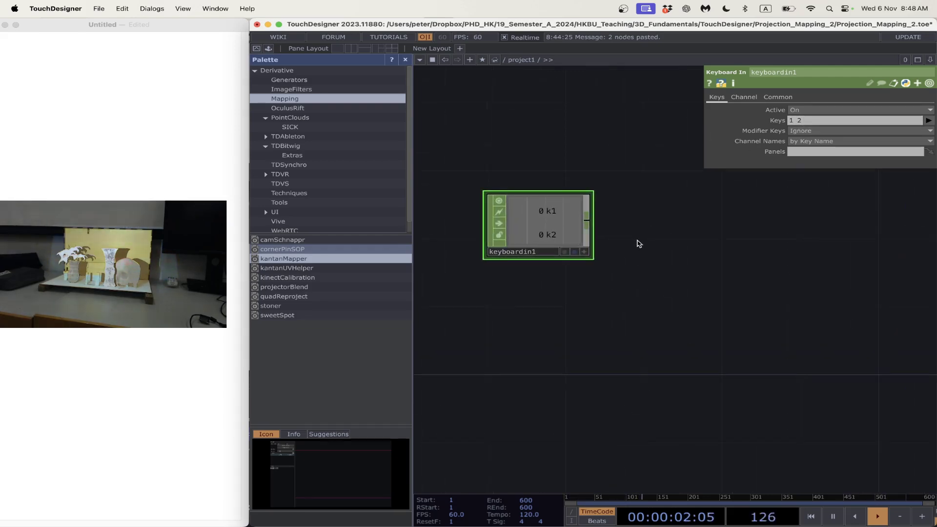
scroll(647, 247, down, 2)
drag(643, 246, 596, 259)
click(549, 232)
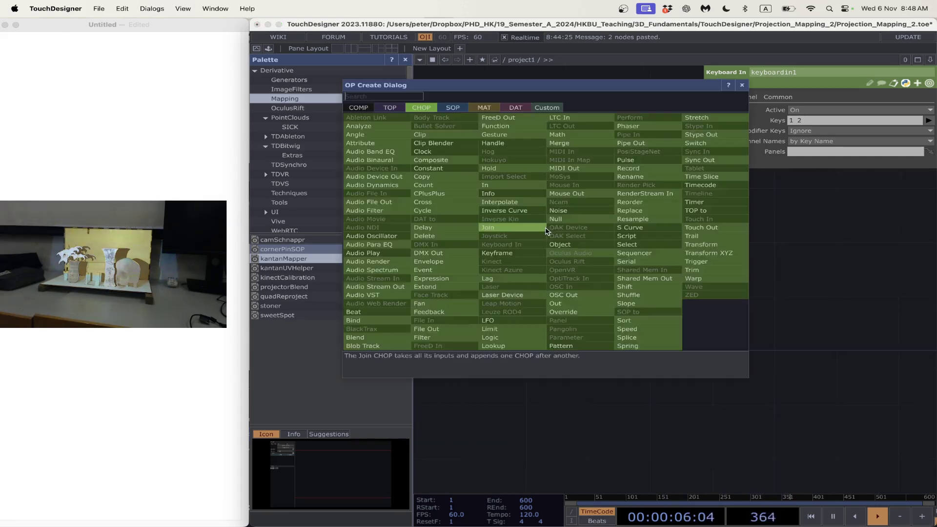
text(log)
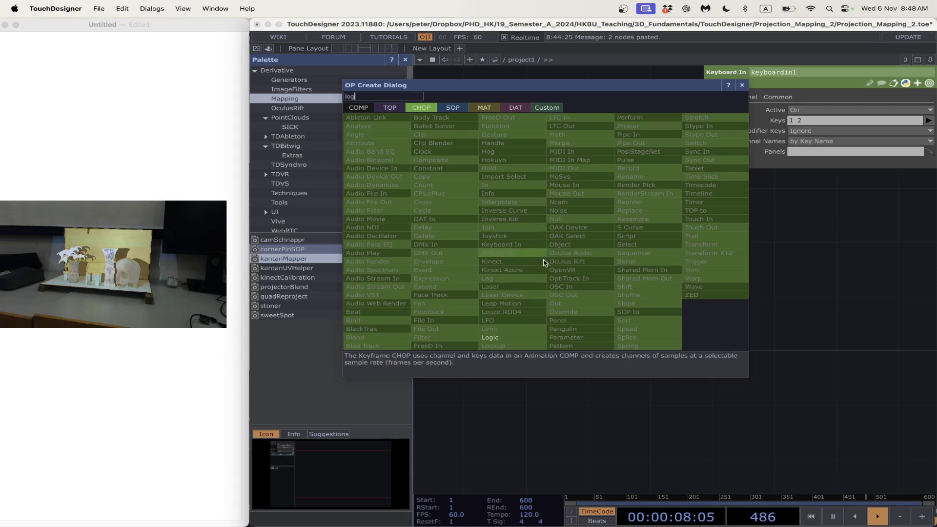
key(BackSpace)
key(BackSpace)
key(BackSpace)
text(nu)
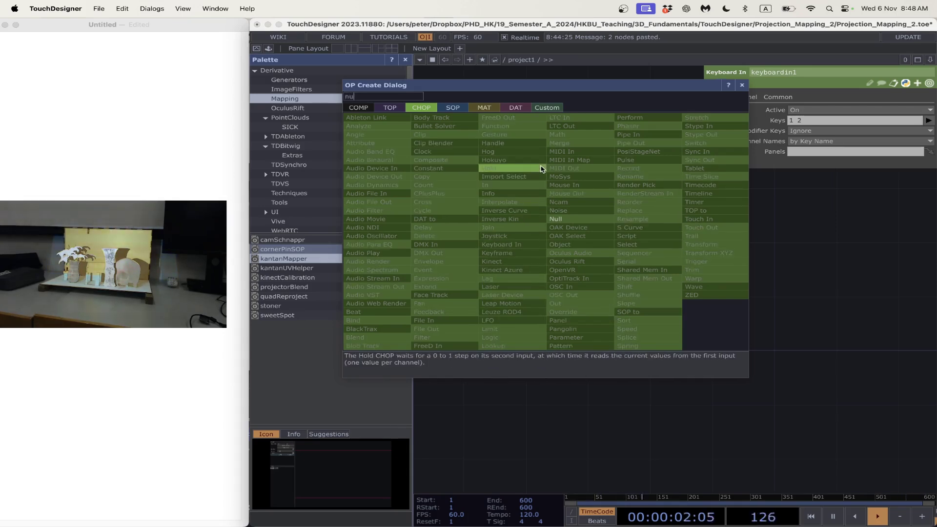
click(575, 219)
click(870, 235)
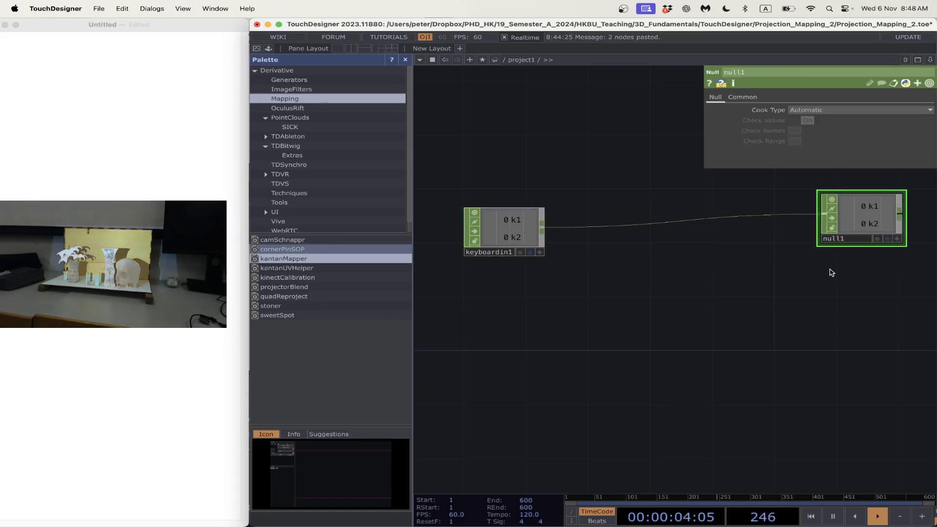
drag(829, 271, 799, 280)
drag(838, 227, 825, 240)
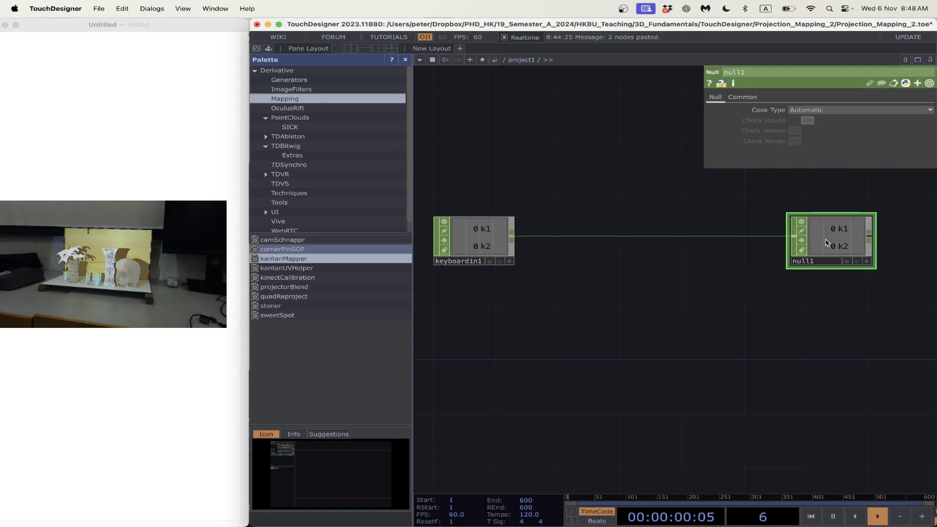
- Insert a Logic CHOP between the Keyboard In and the Null, and set its Channel Pre OP to Radio Button
right_click(563, 236)
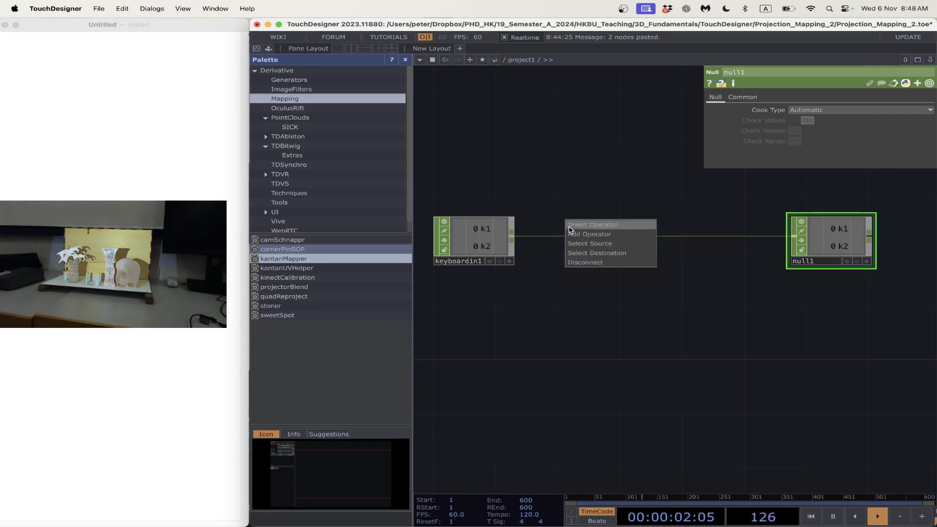
click(568, 224)
text(log)
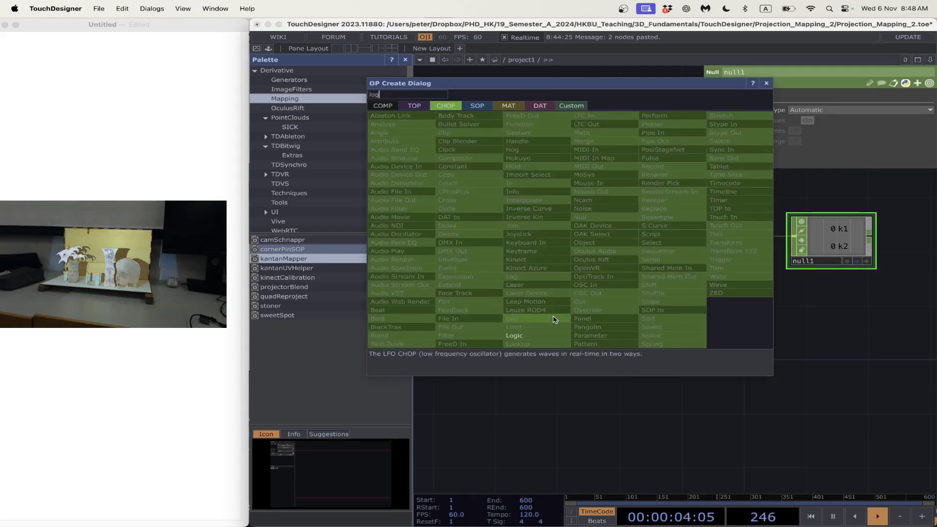
click(517, 335)
click(575, 243)
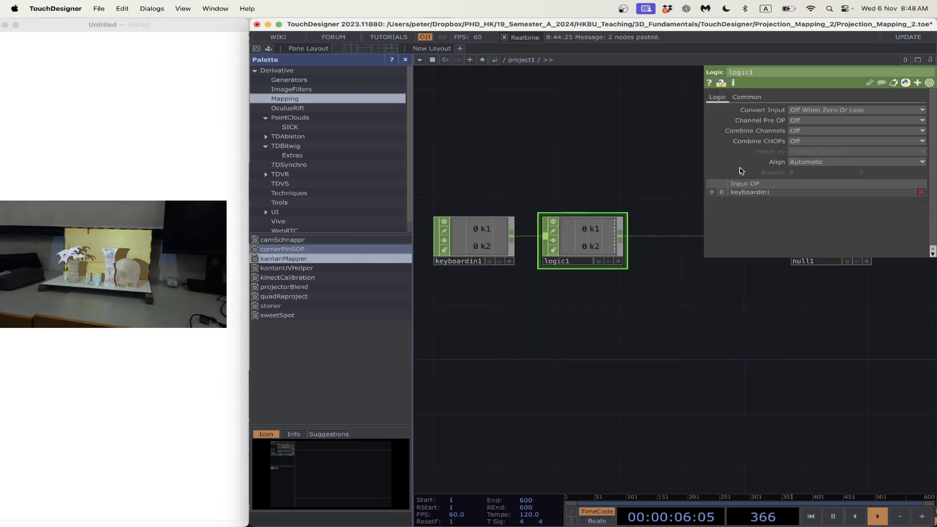
click(805, 121)
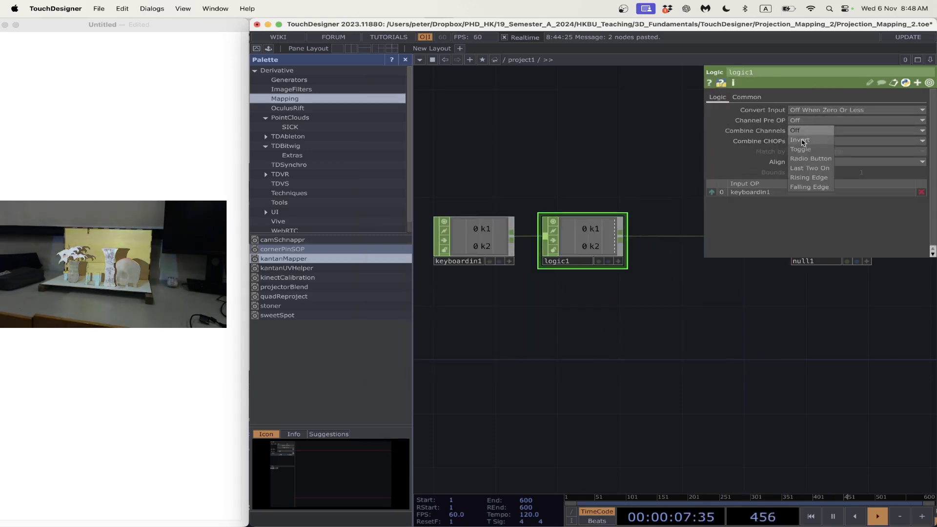
click(806, 162)
- Insert a Fan CHOP between the Logic and the Null, and set its Operation to Fan In
scroll(657, 216, right, 3)
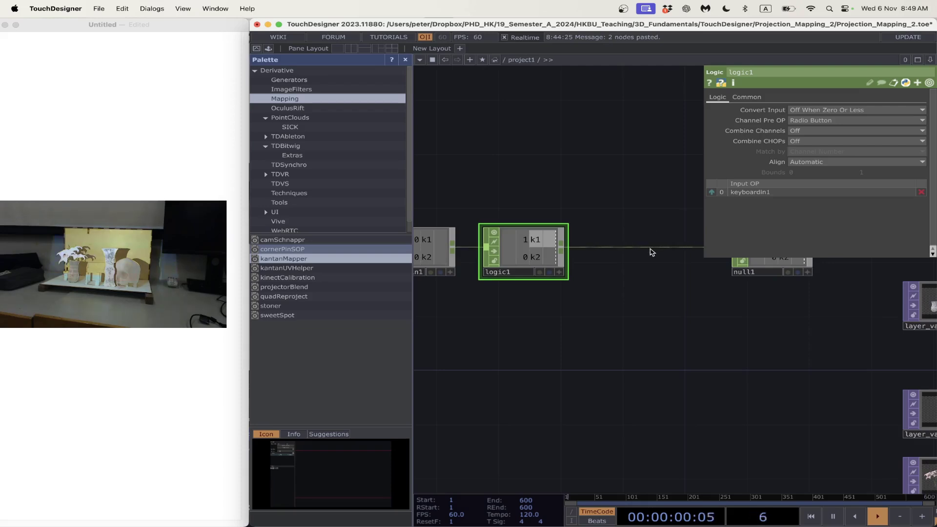
right_click(652, 252)
click(673, 237)
text(fan)
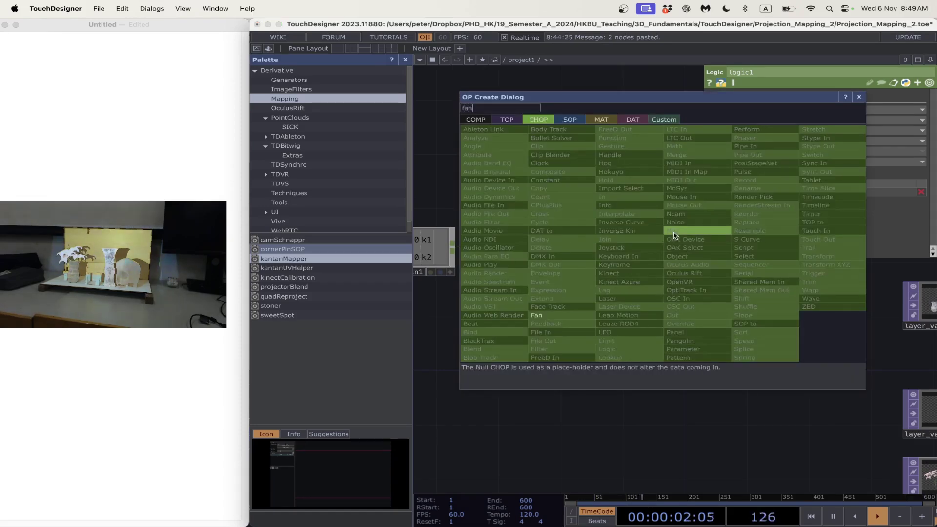
click(536, 316)
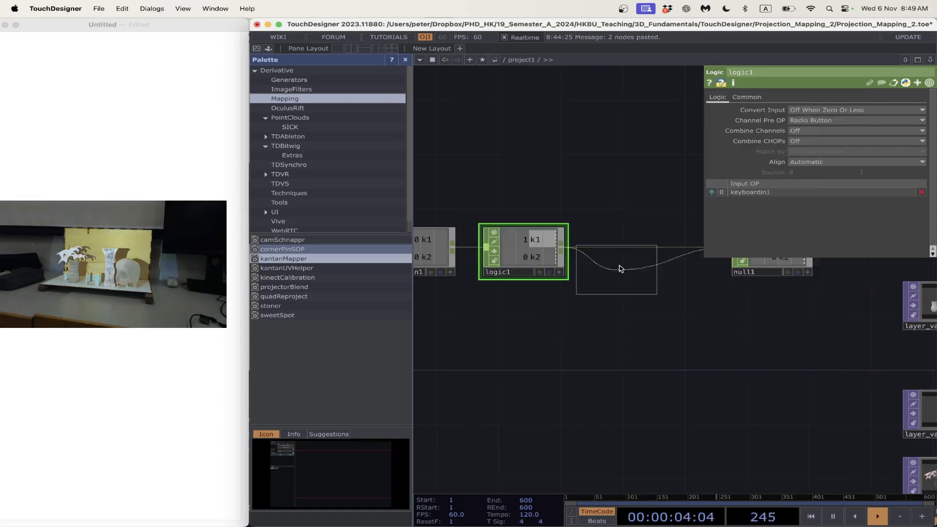
click(630, 249)
click(799, 112)
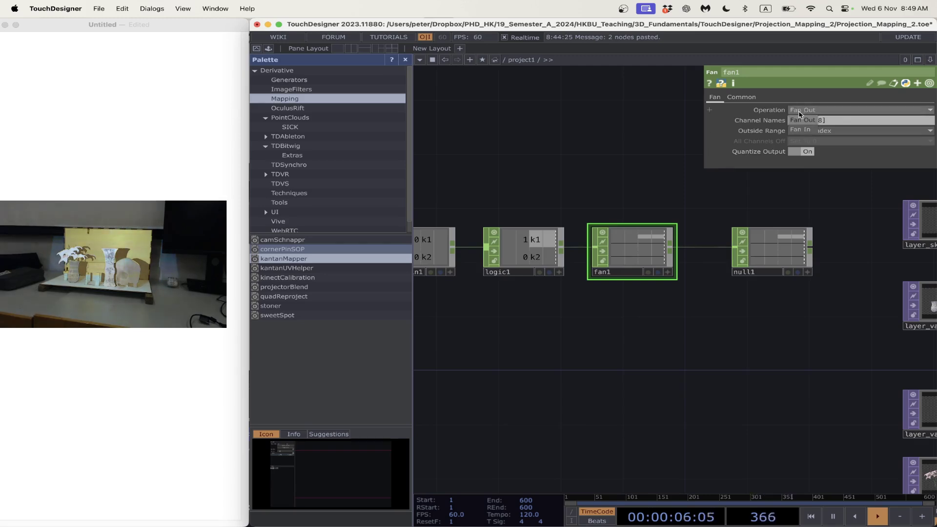
click(801, 129)
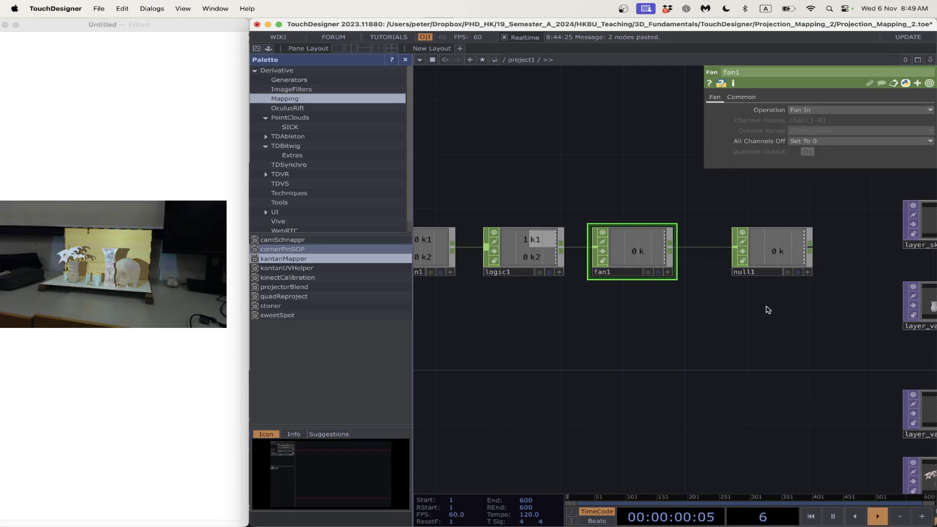
- Extend the Keyboard In CHOP's Keys to 1 2 3 4 5 and test the chain with key 5
drag(722, 311, 753, 308)
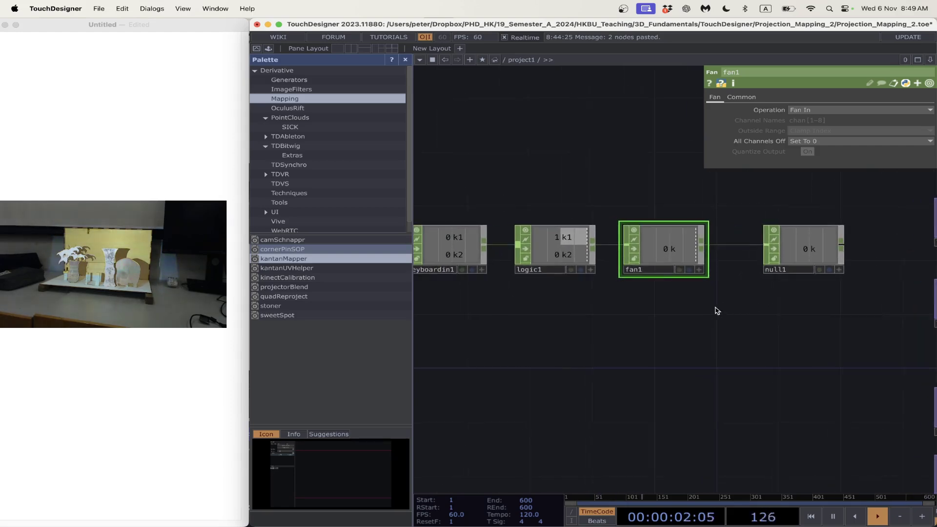
click(448, 246)
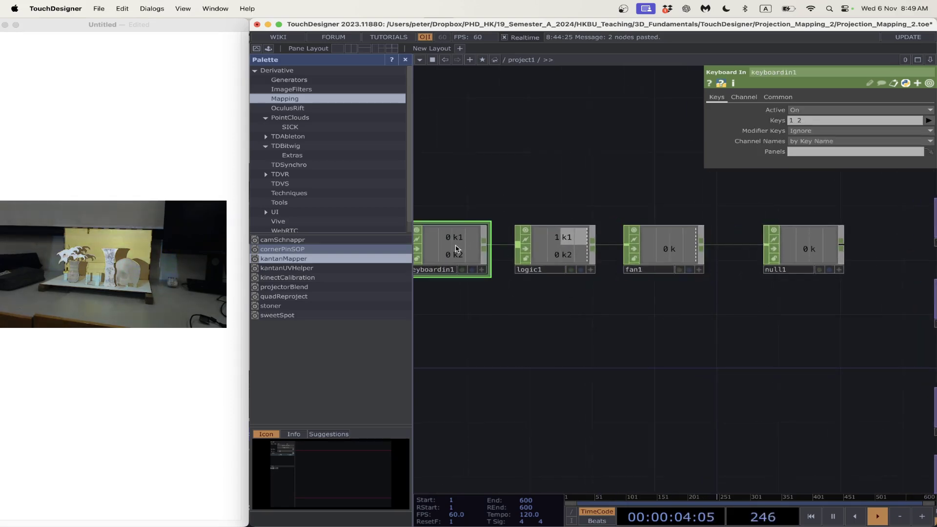
click(832, 121)
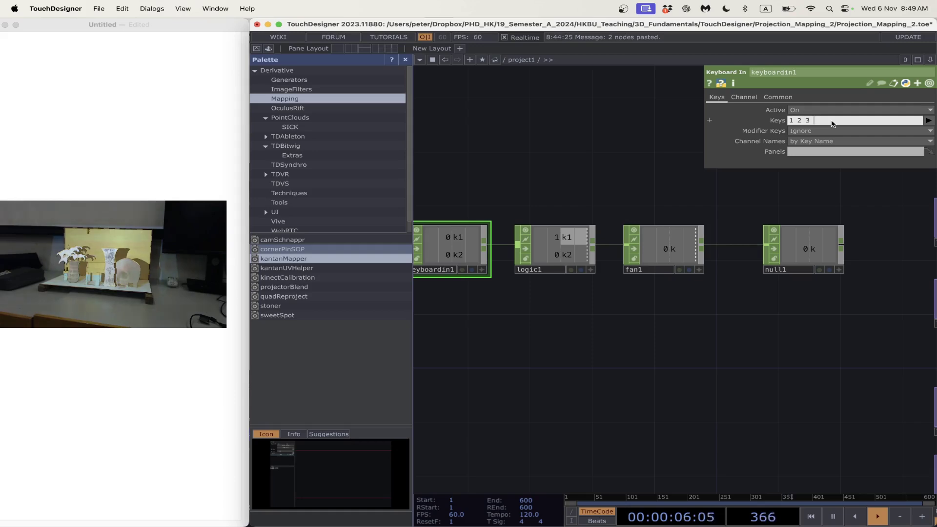
key(Return)
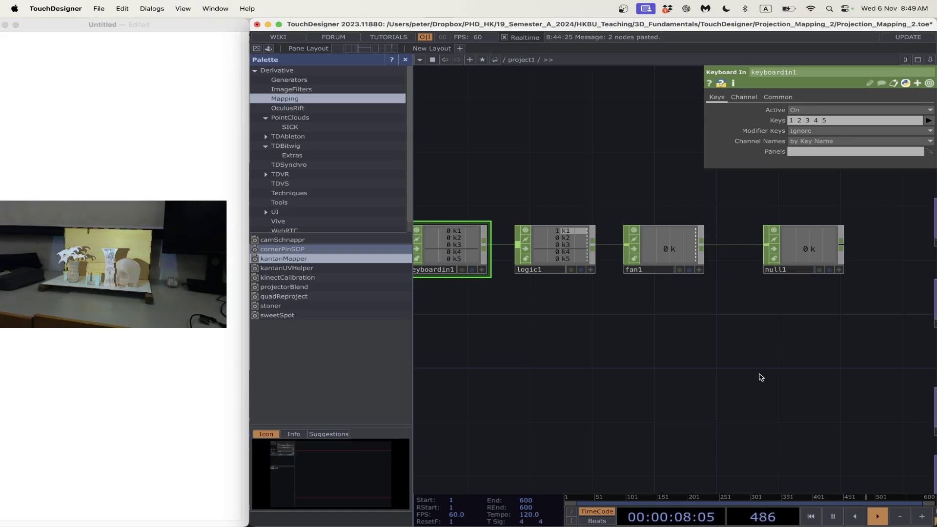
key(5)
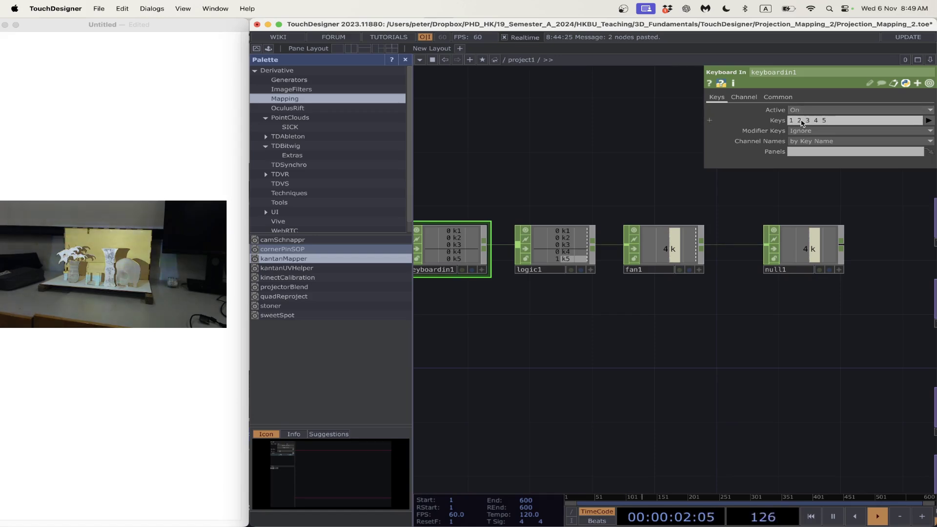
- Reduce the Keyboard In CHOP's Keys to 1 2 and test alternating between keys 1 and 2
drag(803, 121, 814, 121)
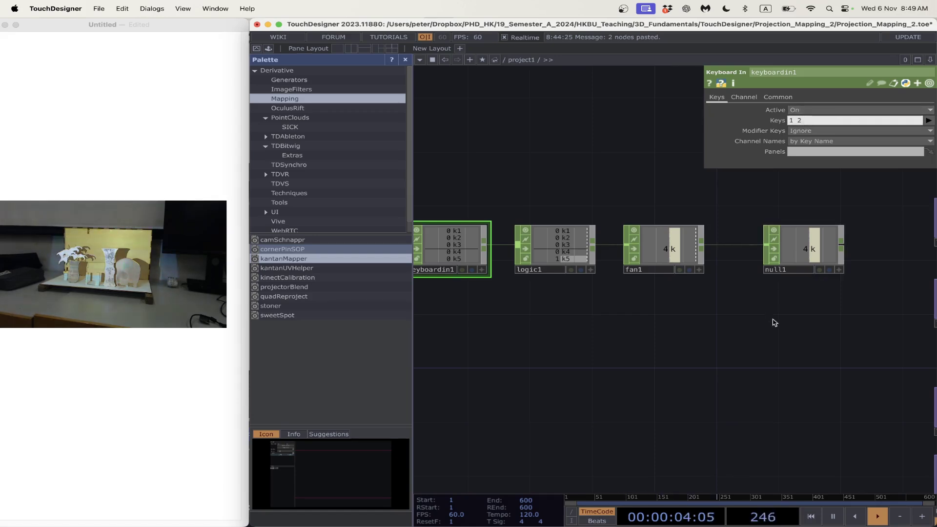
click(763, 357)
key(1)
key(2)
key(1)
key(2)
key(1)
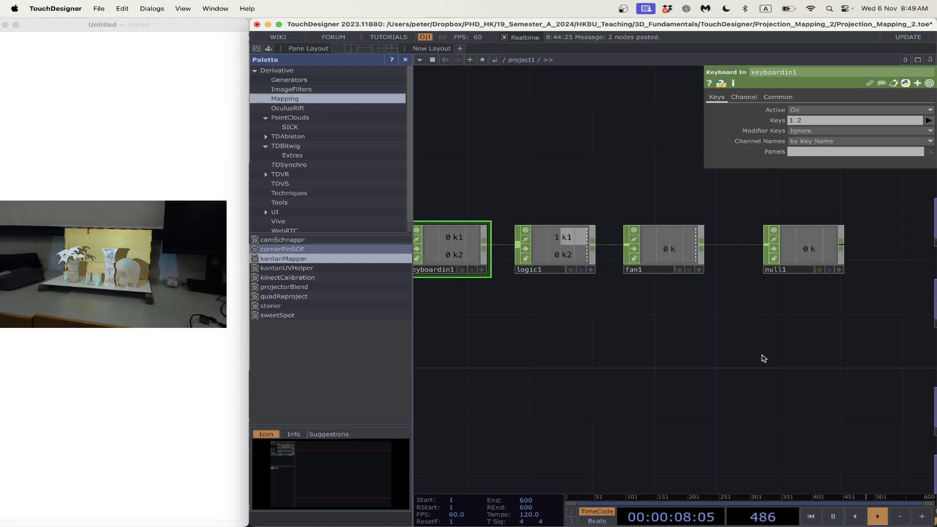
scroll(763, 357, down, 5)
drag(719, 359, 638, 322)
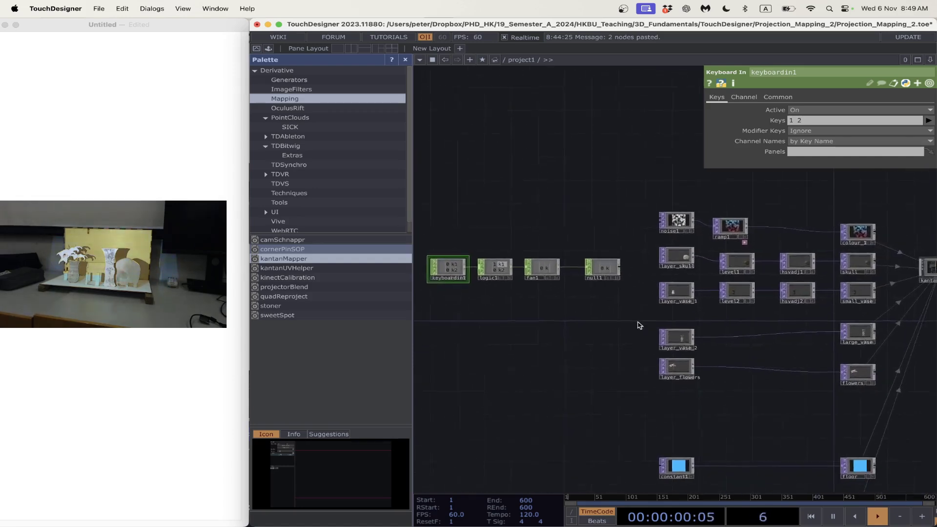
- Move the flowers and layer_flowers nodes down to just above the floor row, leaving space beneath layer_vase_2
drag(687, 420, 552, 344)
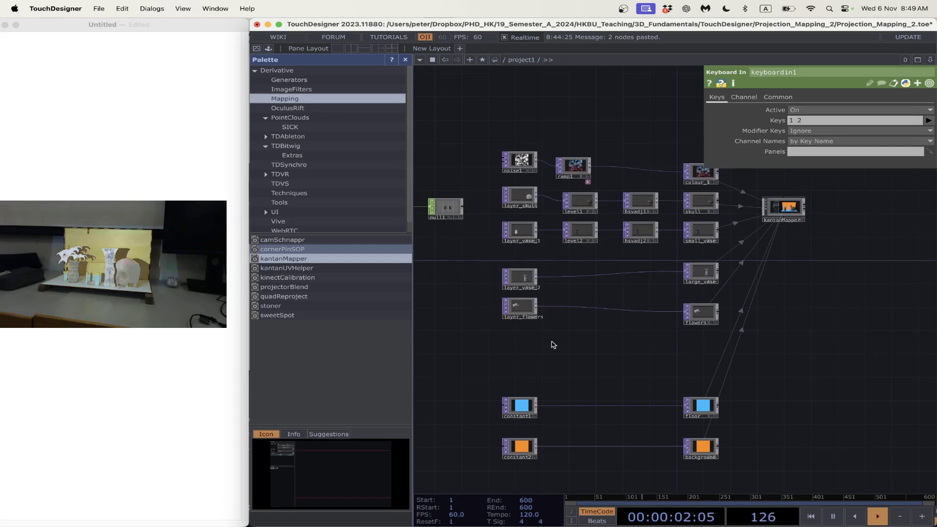
drag(699, 312, 698, 376)
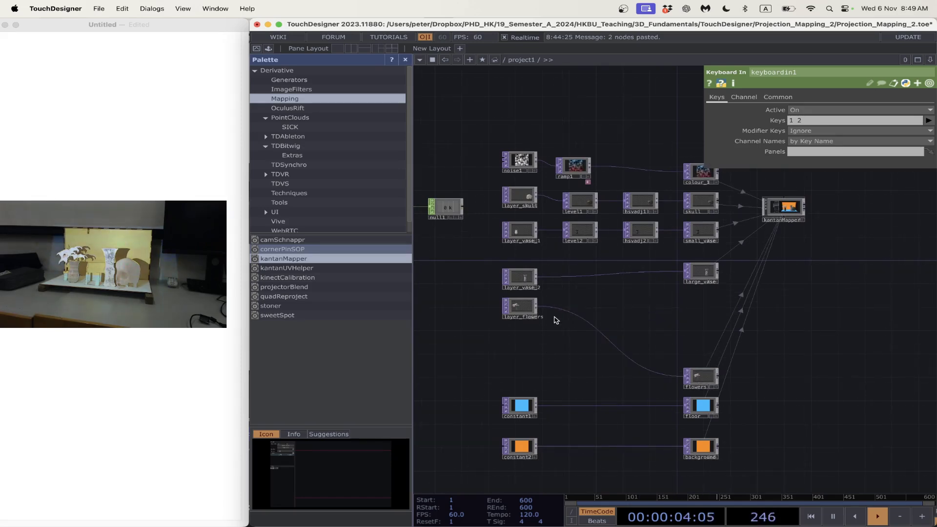
drag(521, 306, 521, 376)
scroll(495, 317, up, 2)
drag(515, 312, 535, 330)
scroll(575, 335, up, 1)
scroll(547, 332, up, 2)
scroll(547, 332, up, 5)
scroll(557, 331, down, 4)
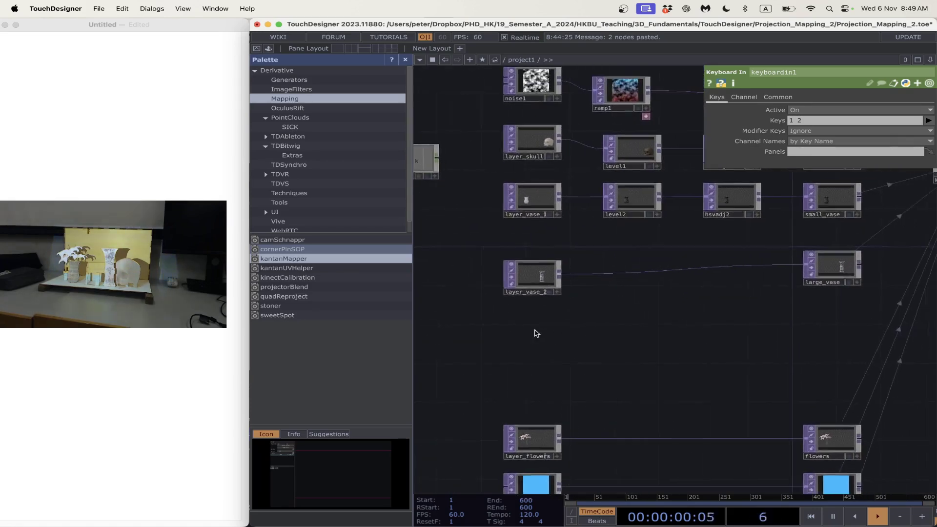
- Add a Constant TOP directly beneath layer_vase_2
key(Tab)
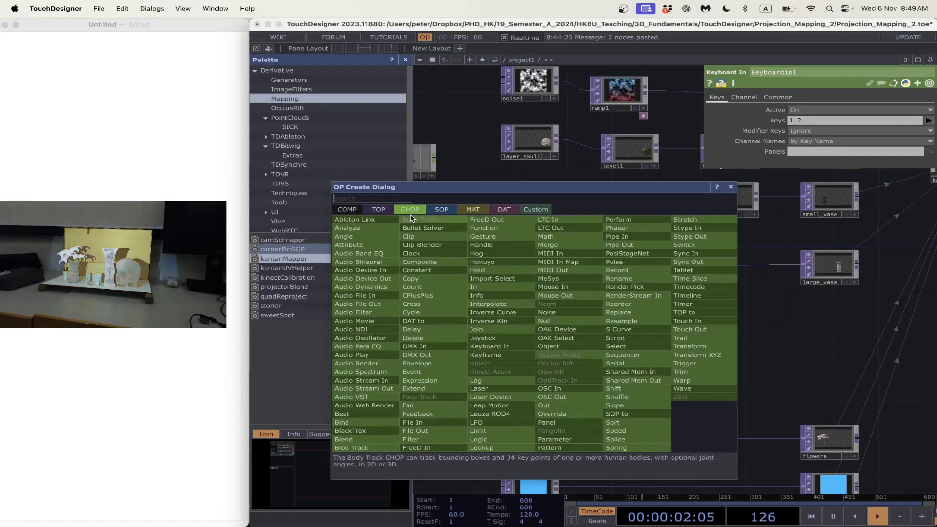
click(378, 210)
text(const)
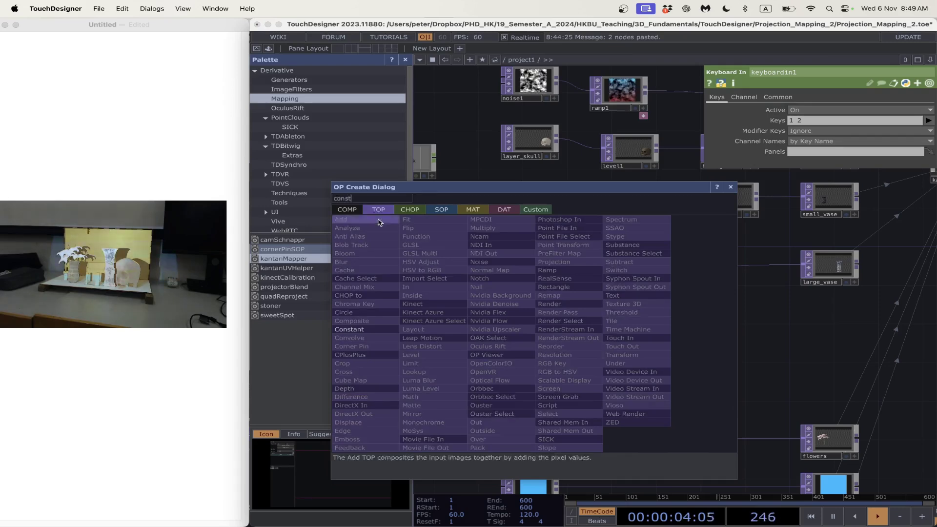
click(373, 329)
click(521, 352)
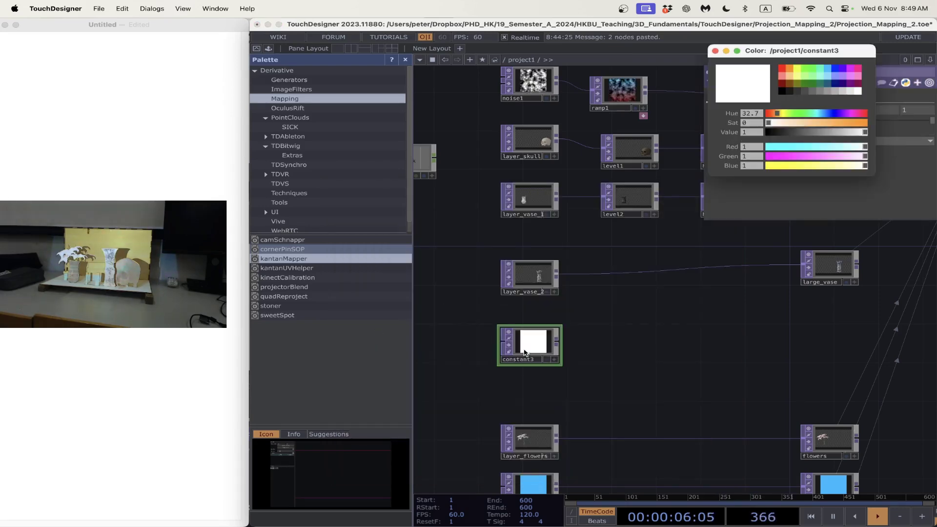
- Add a Composite TOP beside constant3 and wire constant3 and layer_vase_2 into it, in that order
key(Tab)
text(compos)
click(430, 343)
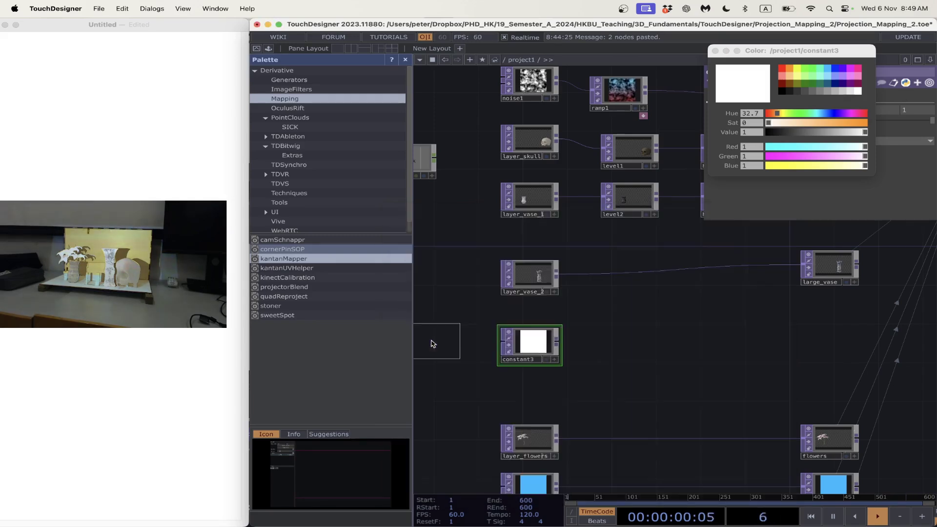
click(642, 345)
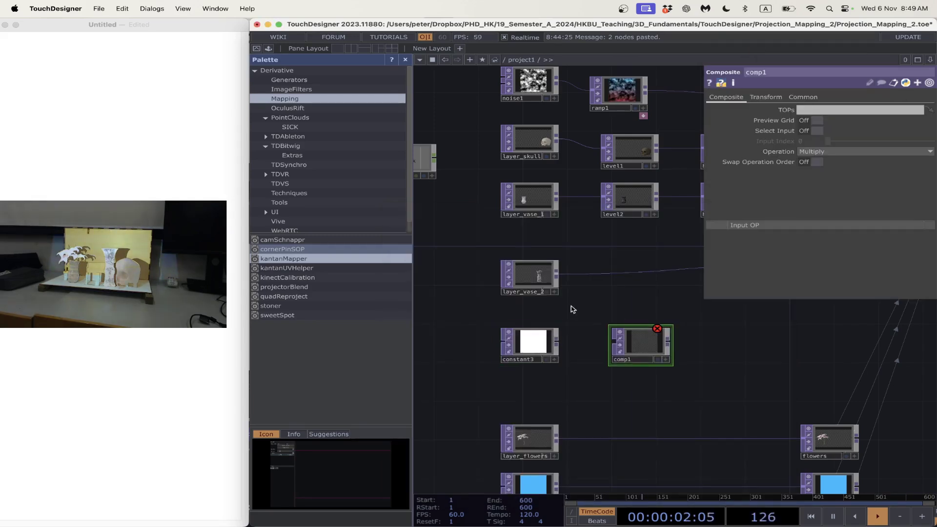
drag(558, 340, 612, 340)
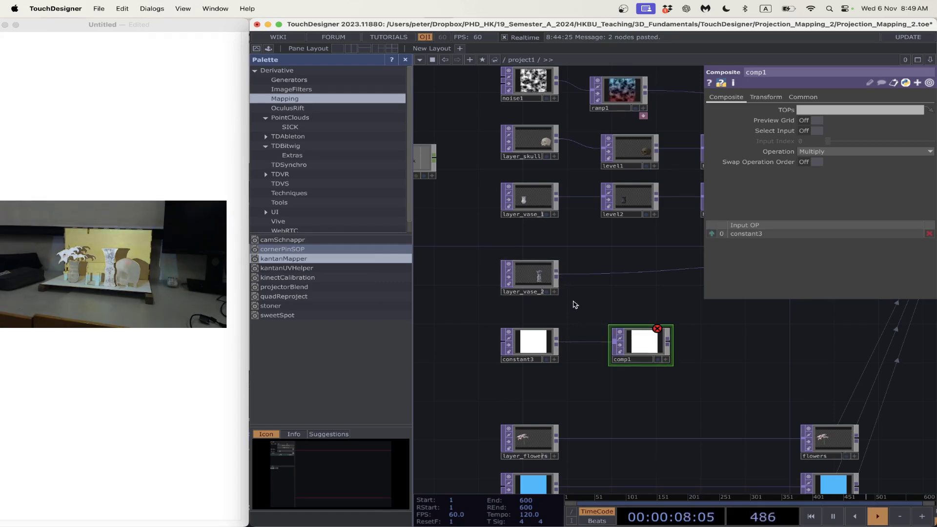
drag(559, 281, 627, 344)
click(621, 344)
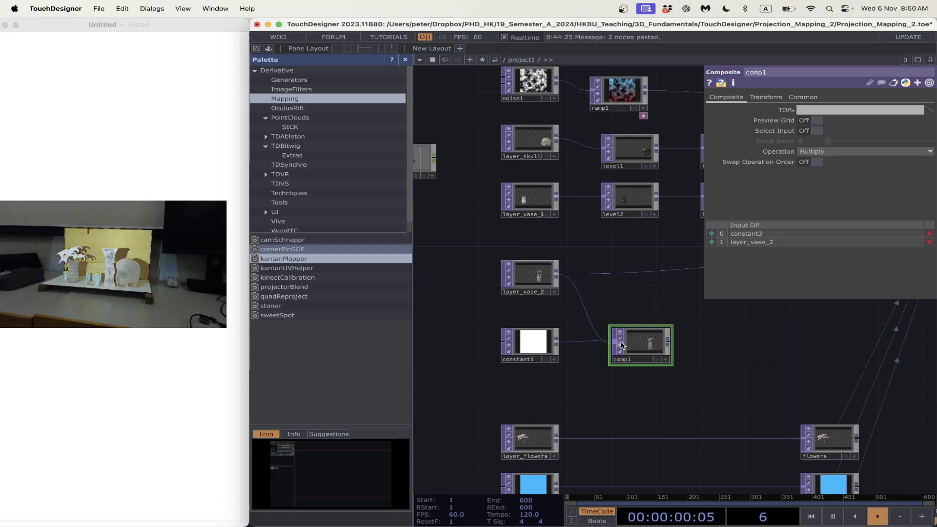
- Set the Operation of the comp1 Composite TOP to Atop
scroll(640, 353, up, 3)
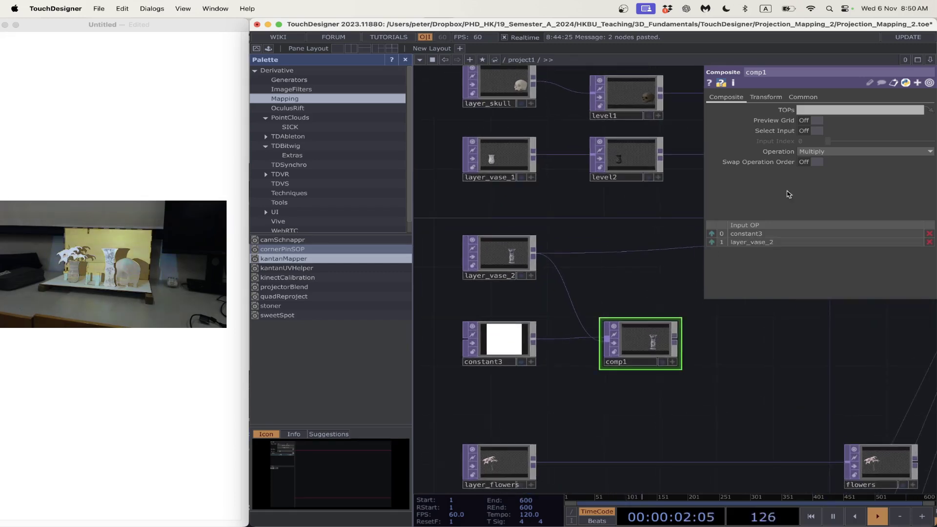
click(826, 154)
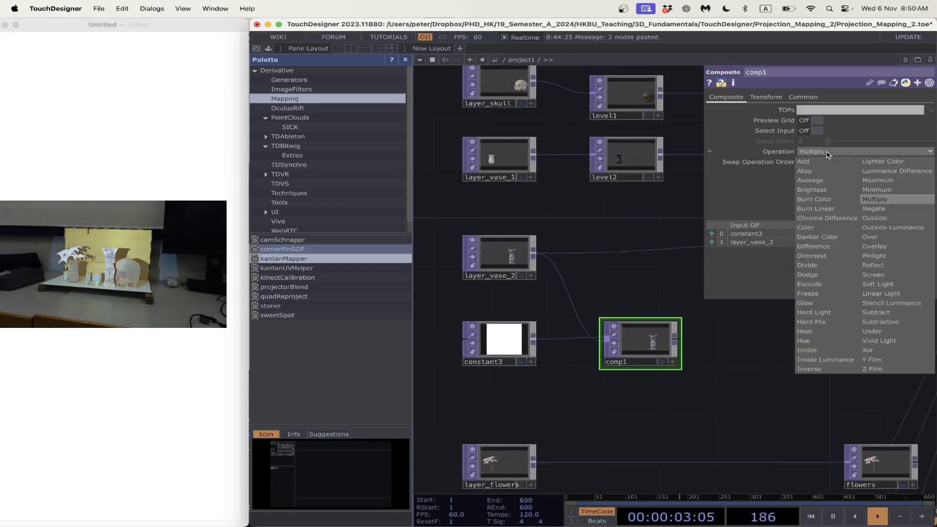
click(814, 174)
- Set the colour of constant3 to the pink swatch with Red 1, Green 0 and Blue 0.55
scroll(609, 393, up, 2)
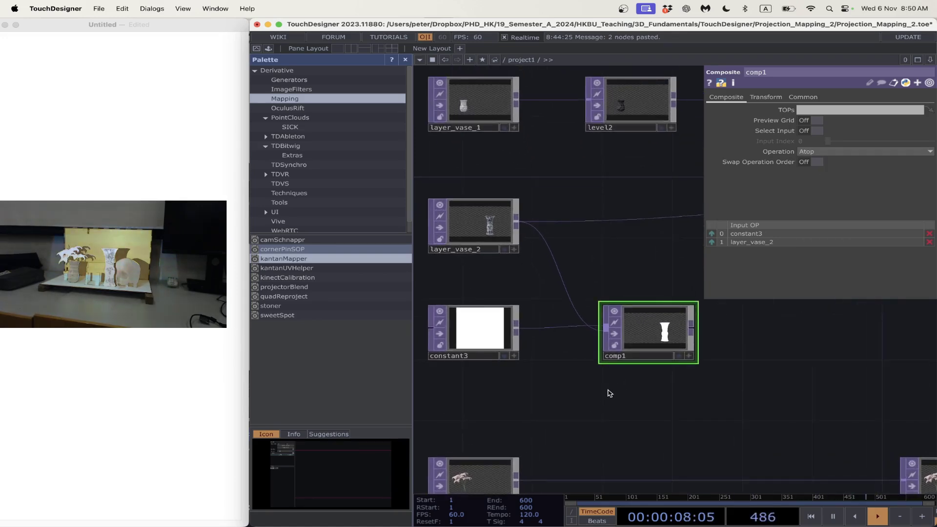
click(483, 332)
click(749, 113)
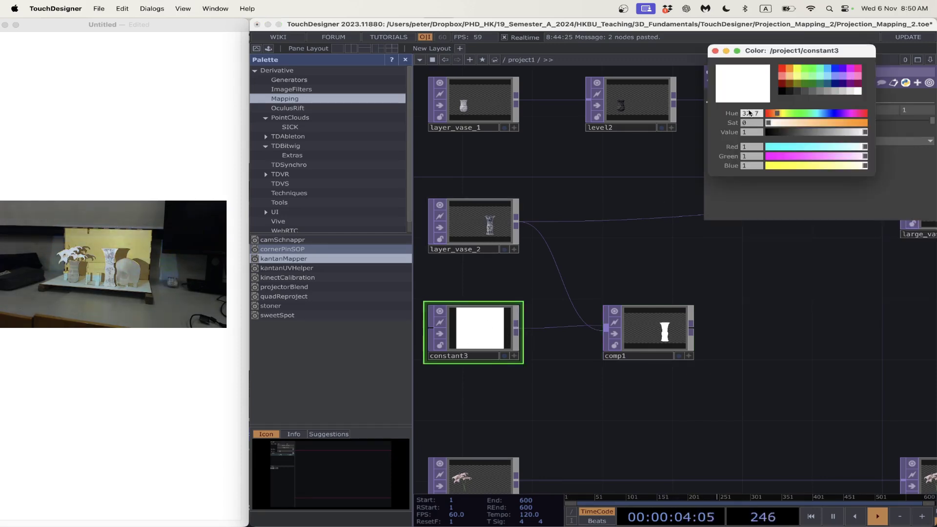
click(857, 69)
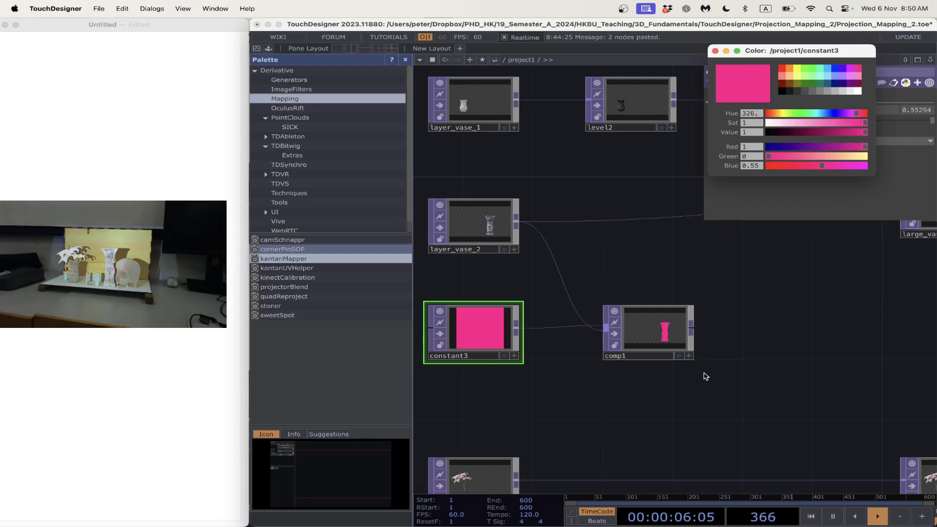
- Add a Null TOP connected to the output of comp1
drag(666, 375, 567, 380)
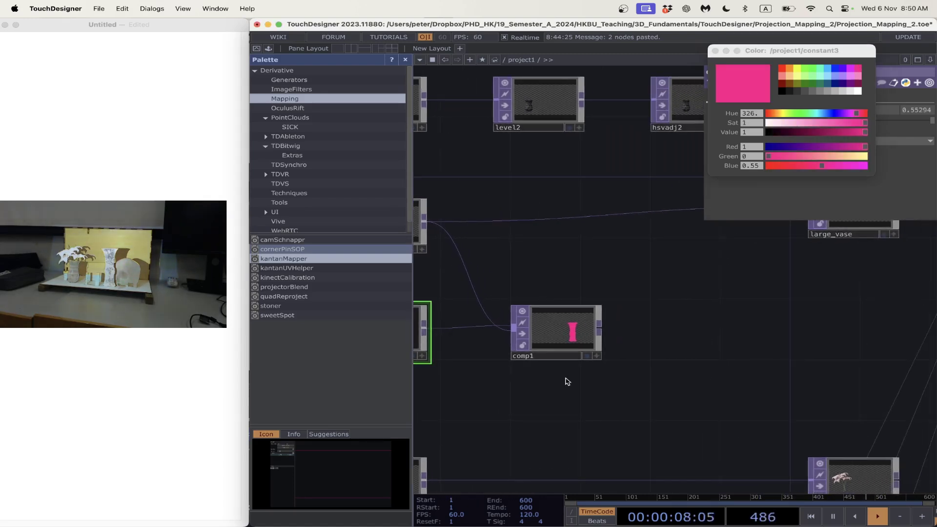
key(p)
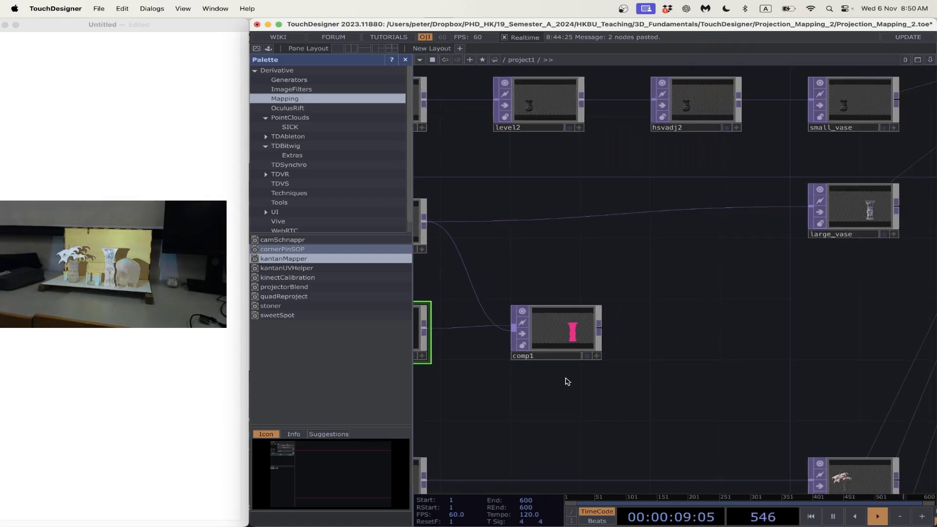
click(600, 331)
click(545, 285)
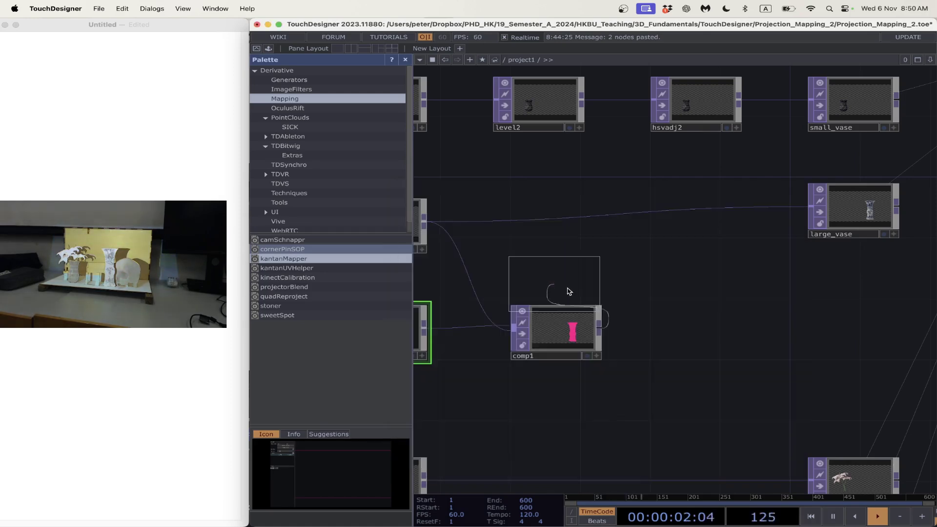
click(661, 331)
- Shift the constant3, comp1 and null2 nodes back along their row to leave space before large_vase
scroll(594, 397, down, 2)
drag(594, 395, 713, 390)
drag(546, 348, 451, 360)
drag(700, 335, 535, 336)
drag(783, 333, 645, 345)
drag(567, 344, 568, 356)
click(588, 256)
click(657, 331)
drag(744, 328, 706, 325)
scroll(706, 325, right, 5)
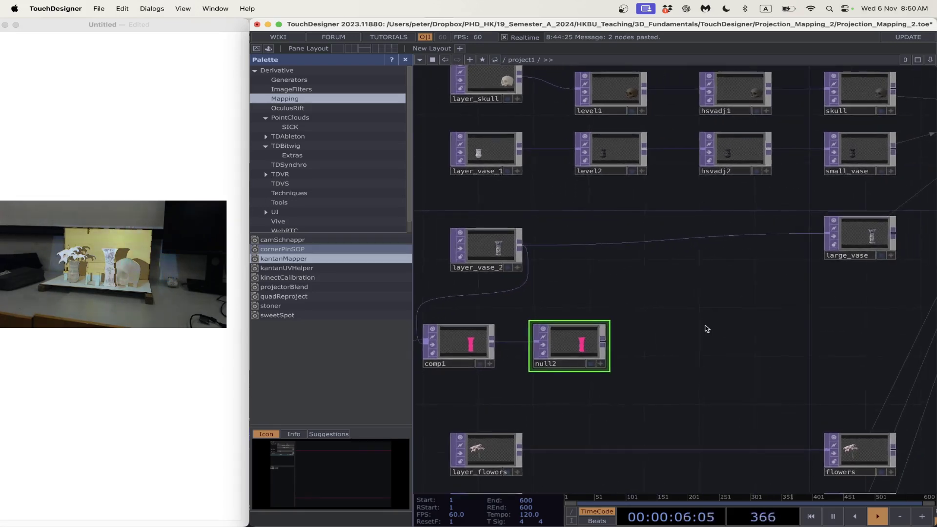
- Insert a Switch TOP on the wire between layer_vase_2 and large_vase
right_click(702, 238)
click(707, 233)
text(switch)
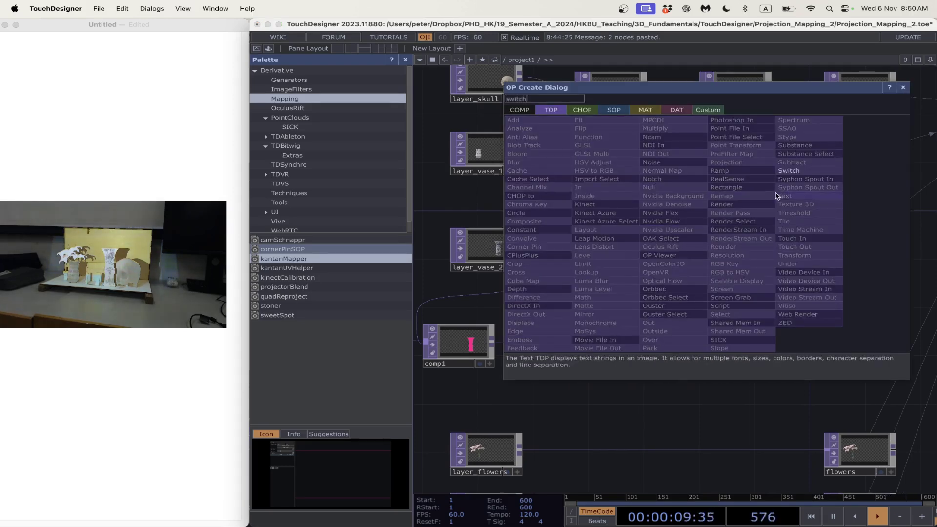
click(796, 171)
click(736, 252)
- Connect null2 as the second input of switch1 and align large_vase level with the switch
drag(604, 342, 699, 246)
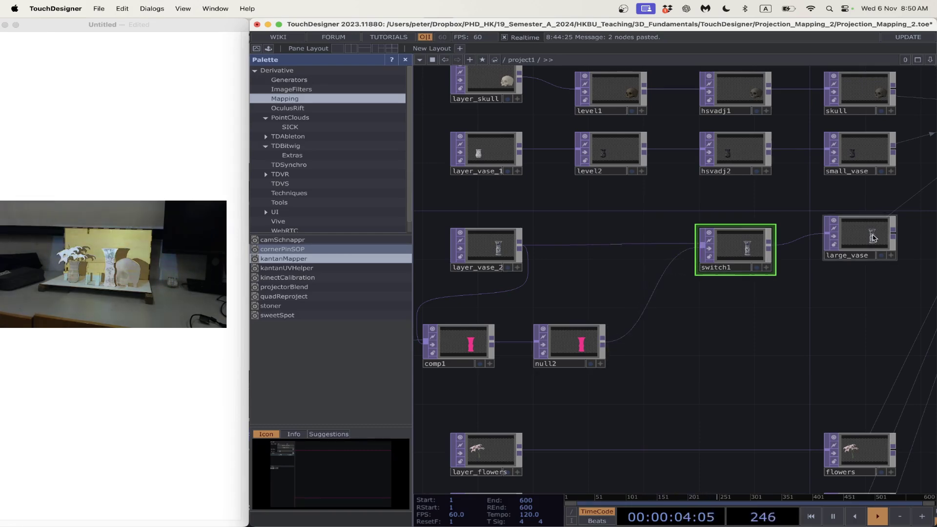
drag(872, 239, 872, 250)
drag(822, 320, 721, 313)
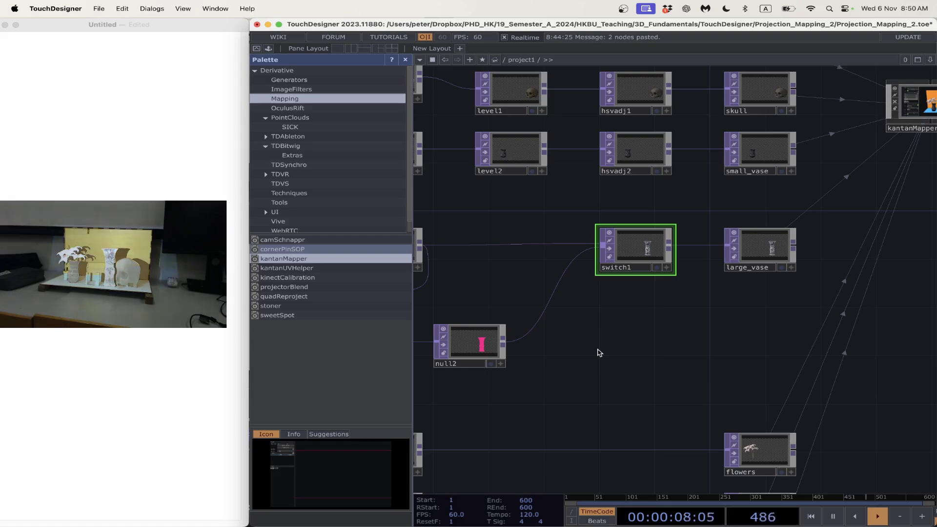
- Test switch1 by setting its Index to 1 and returning it to 0
key(p)
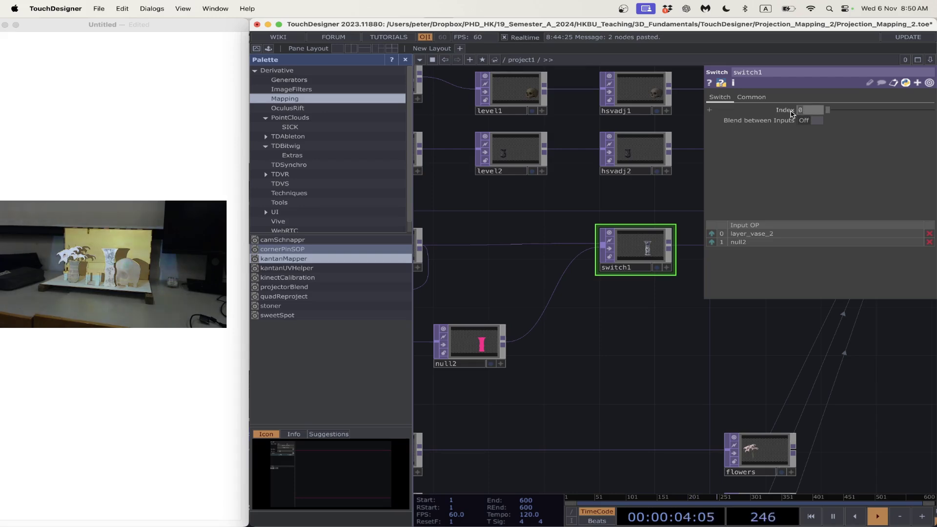
text(1)
key(Return)
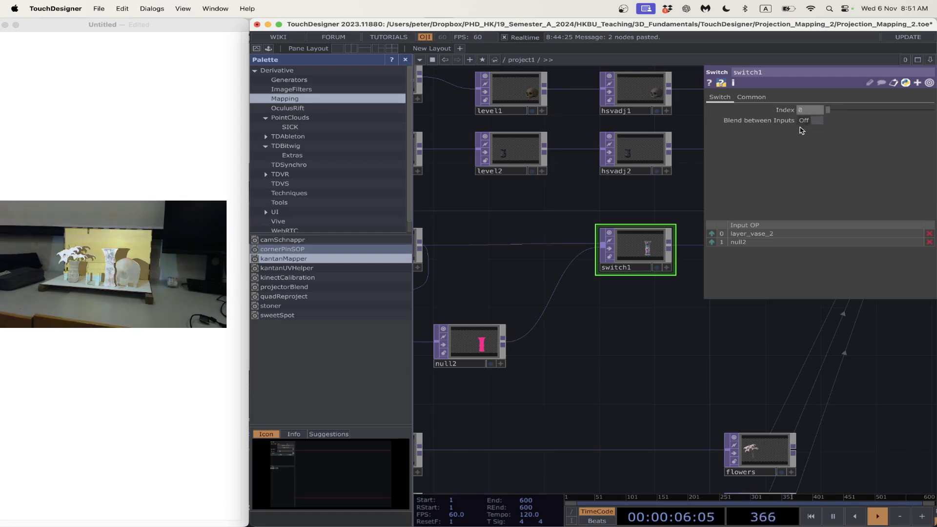
drag(846, 111, 811, 113)
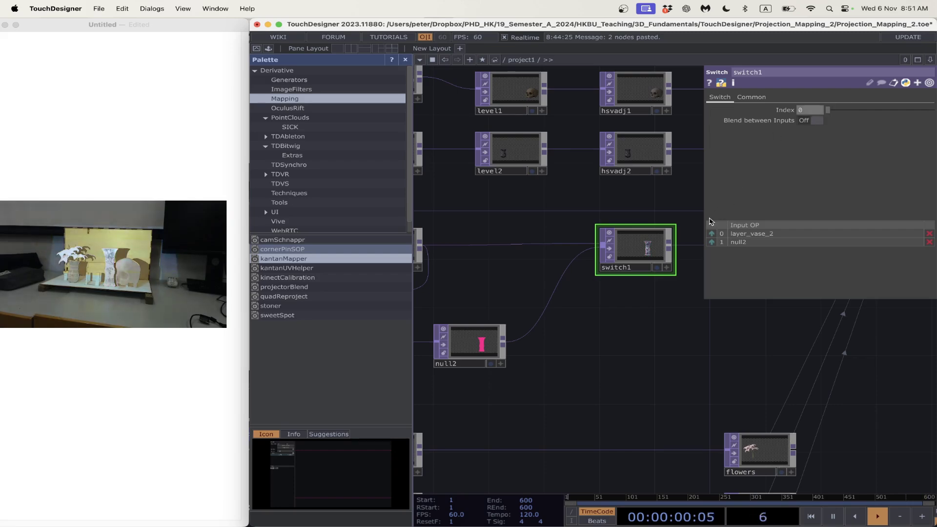
- Activate the viewer of the null1 CHOP and export its channel to the Index of switch1
scroll(636, 305, down, 5)
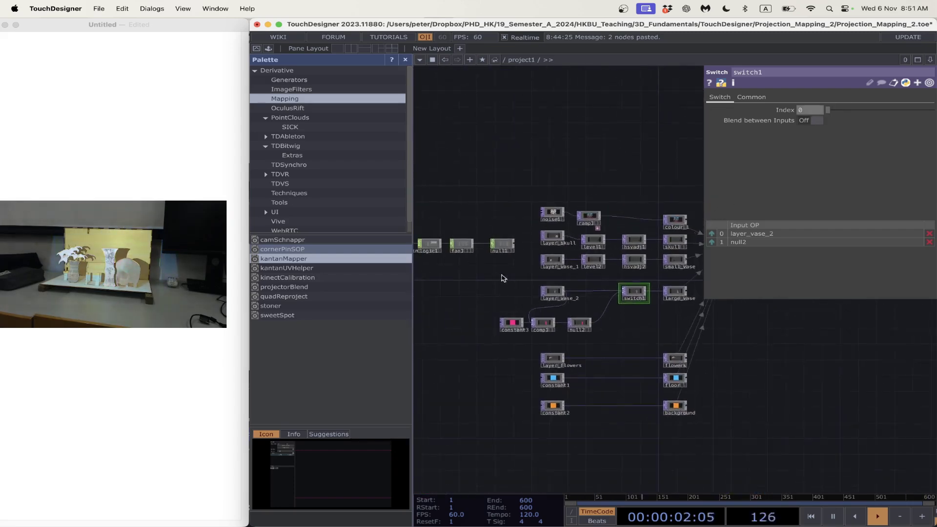
scroll(502, 278, up, 5)
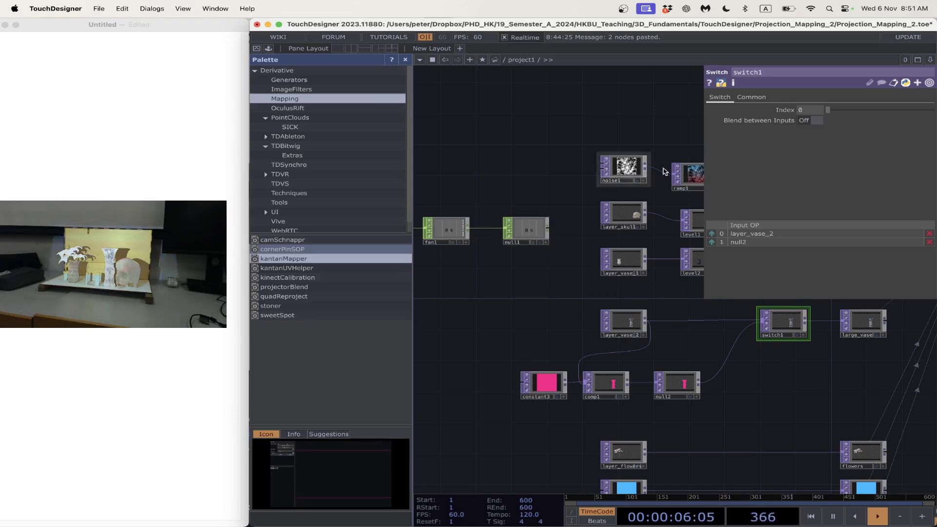
scroll(515, 266, up, 1)
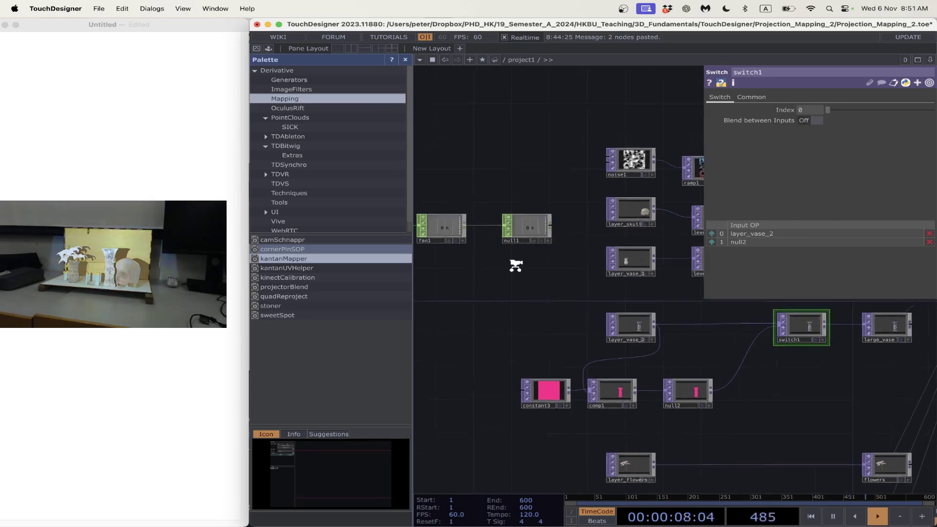
scroll(515, 266, up, 2)
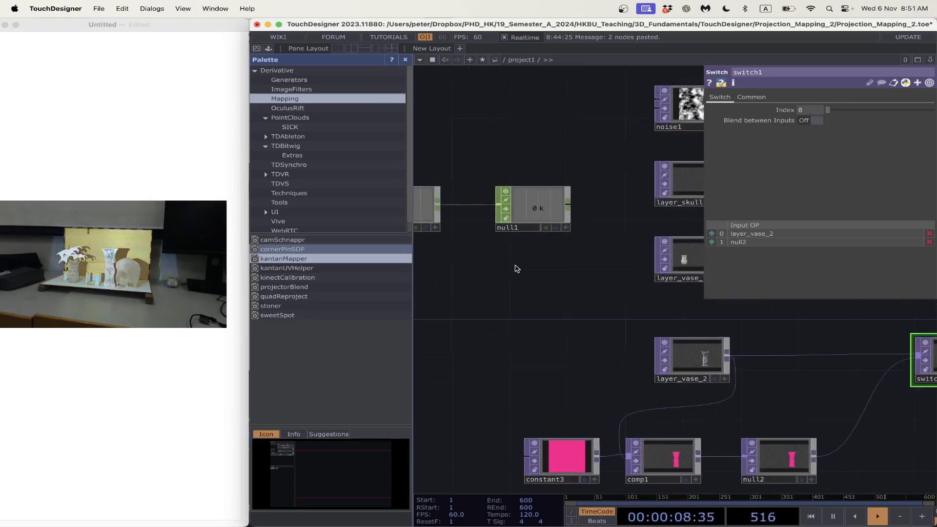
click(565, 227)
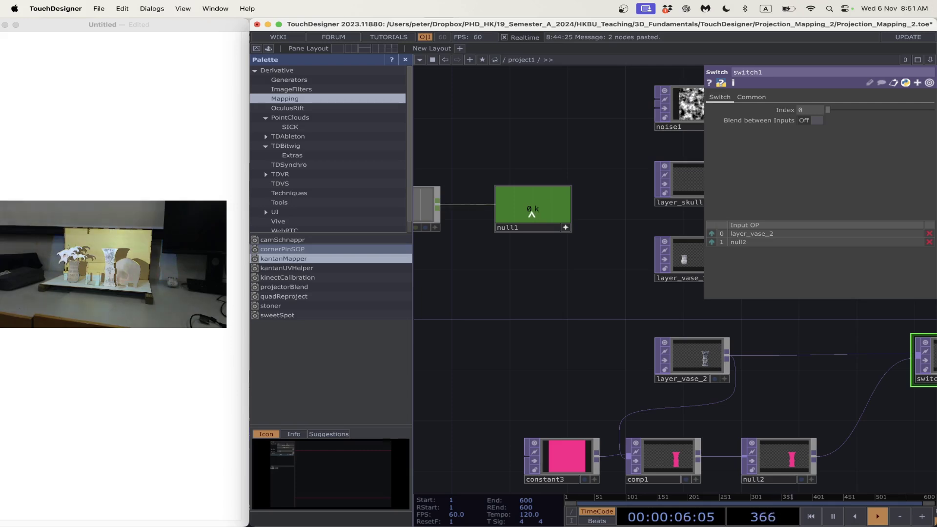
drag(531, 214, 590, 178)
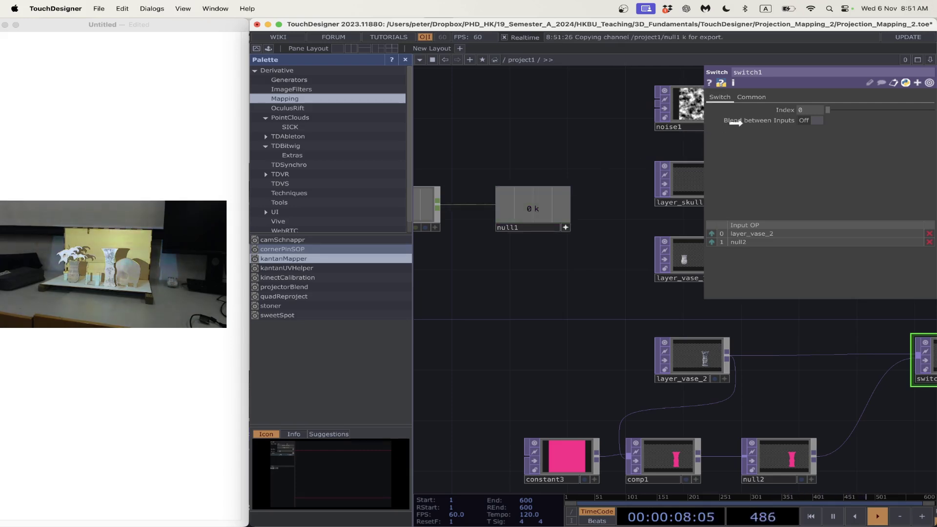
drag(800, 109, 803, 109)
click(809, 99)
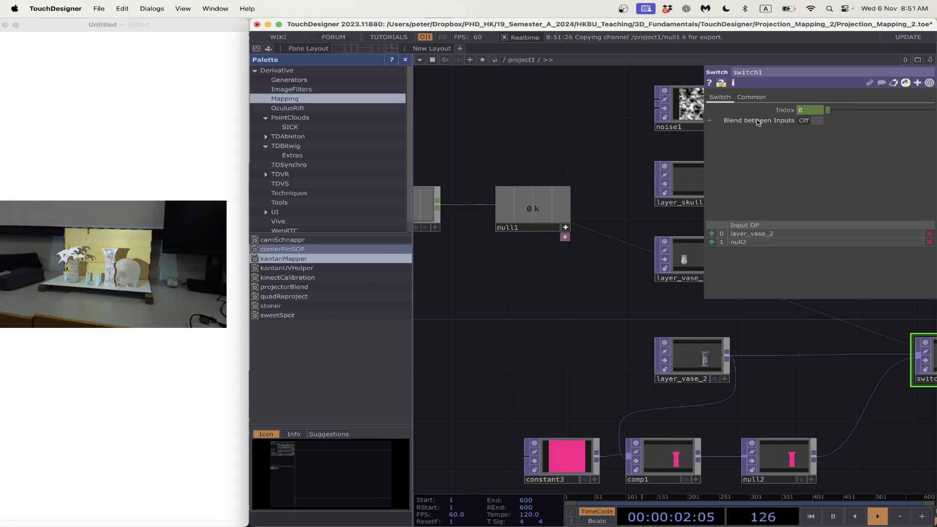
drag(593, 296, 454, 309)
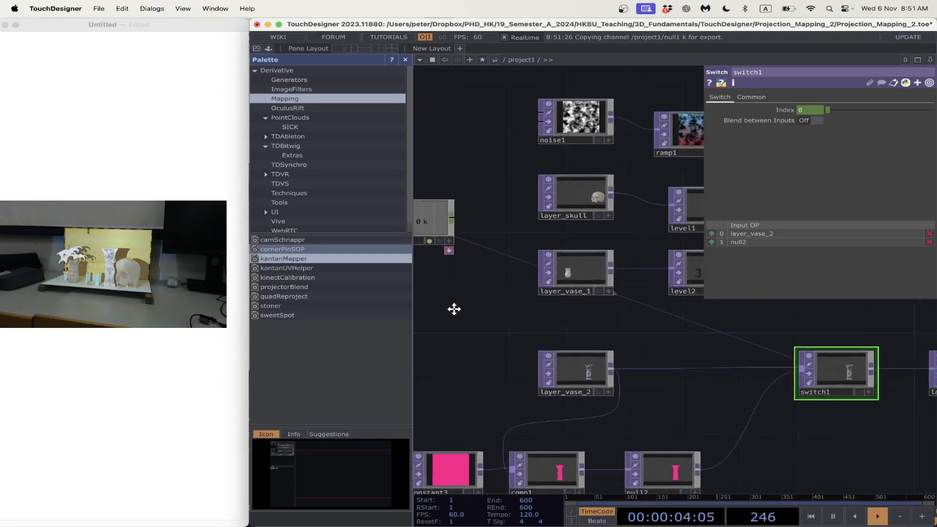
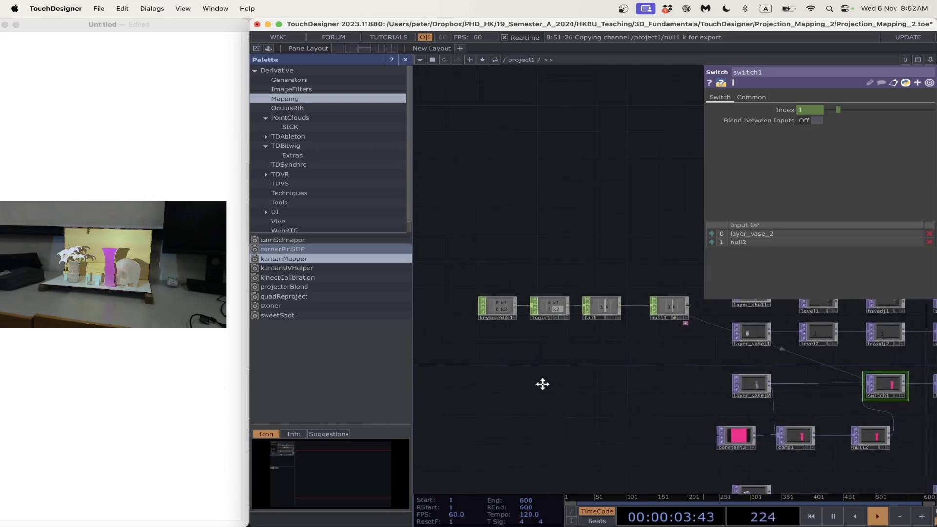
- Add an LFO CHOP in the empty network area below keyboardin1
key(Tab)
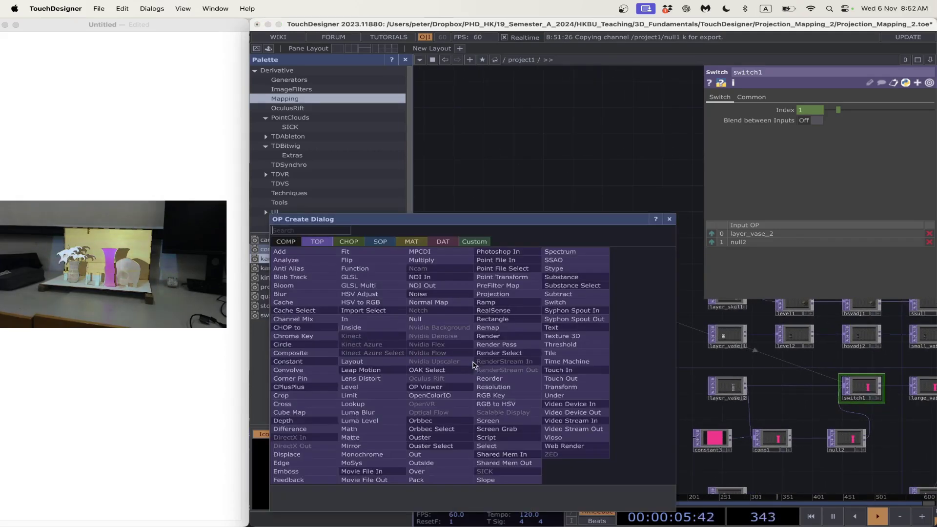
click(349, 241)
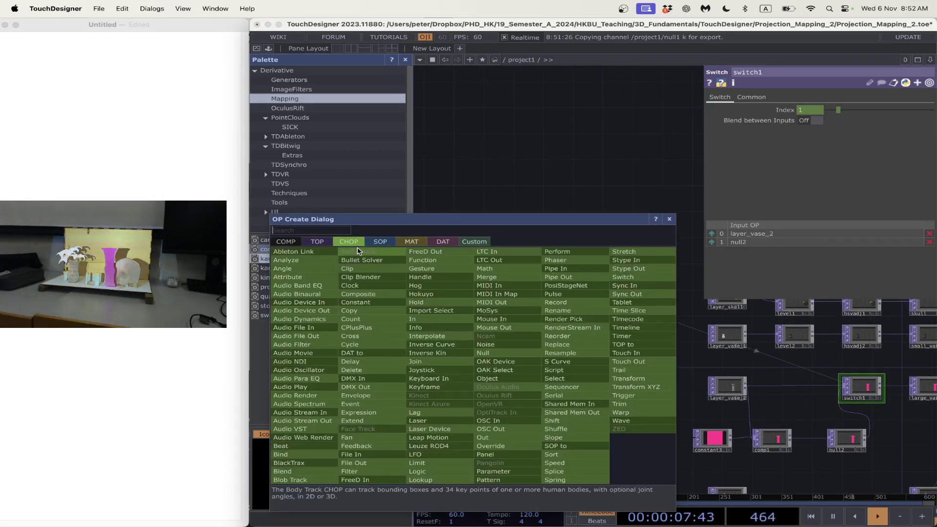
click(430, 456)
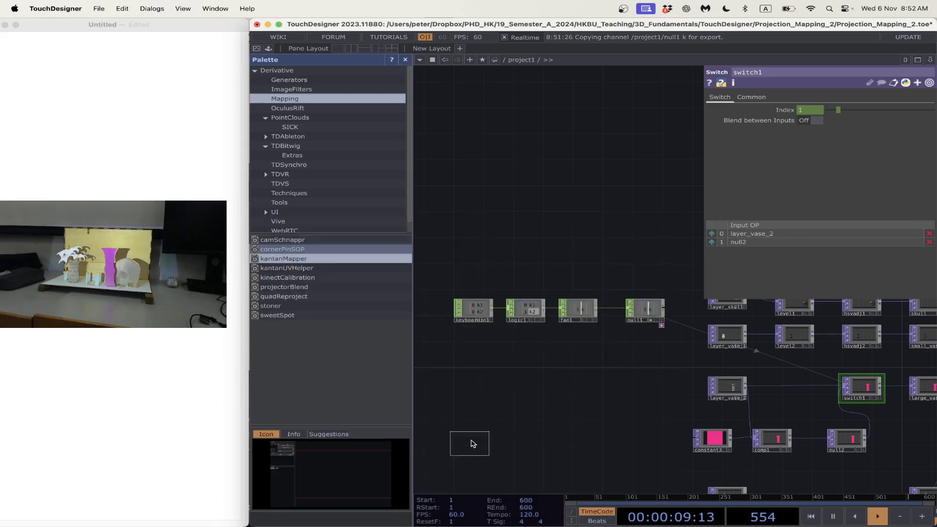
click(471, 378)
scroll(471, 378, up, 5)
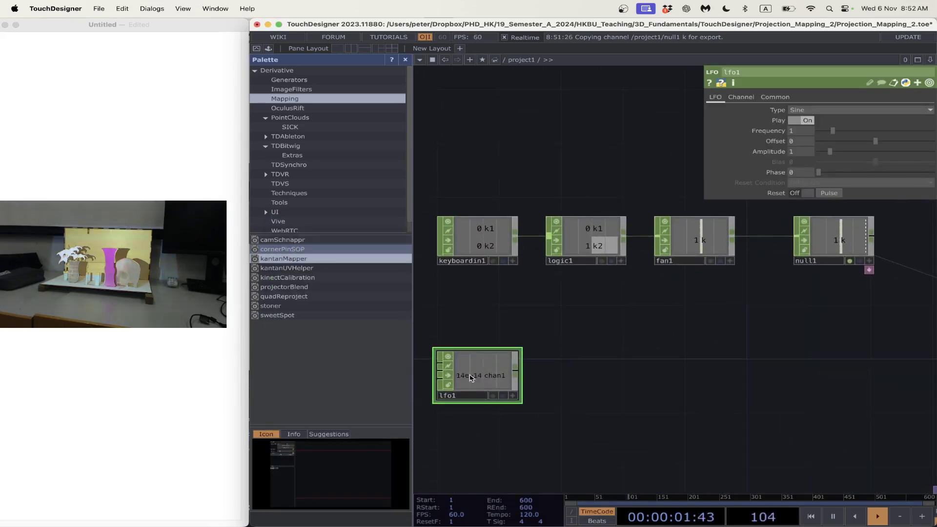
scroll(472, 381, down, 3)
scroll(483, 383, up, 2)
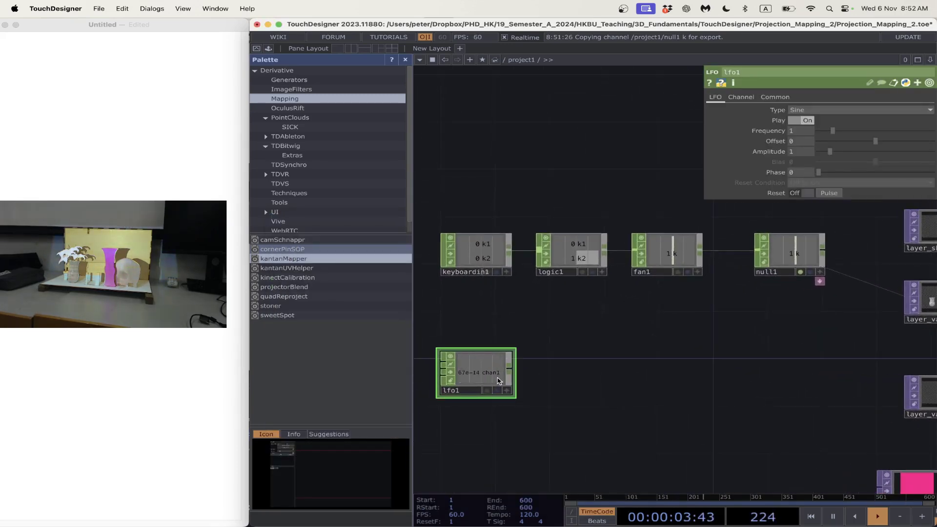
- Attach a Null CHOP to the output of lfo1, leaving space between the two nodes
right_click(513, 372)
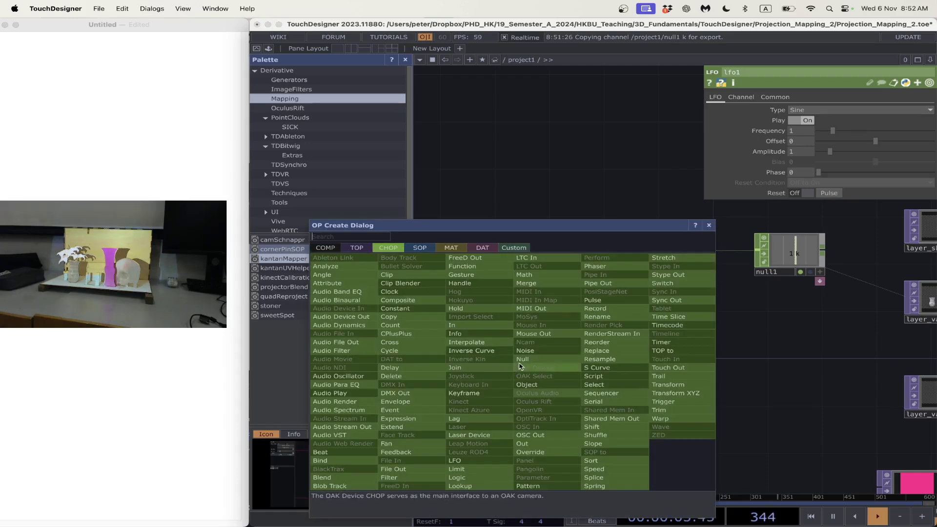
click(560, 364)
click(708, 369)
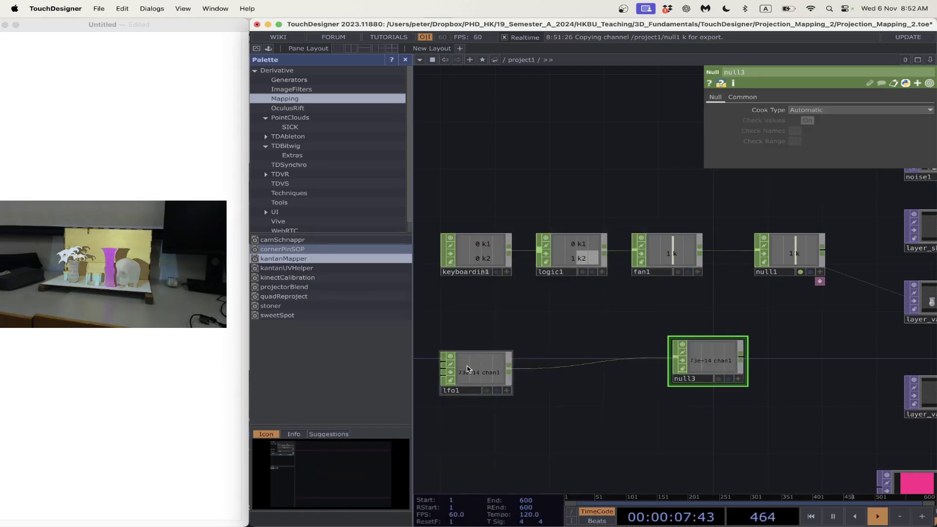
- Insert a Math CHOP on the wire between lfo1 and null3
scroll(461, 354, up, 1)
scroll(461, 353, up, 1)
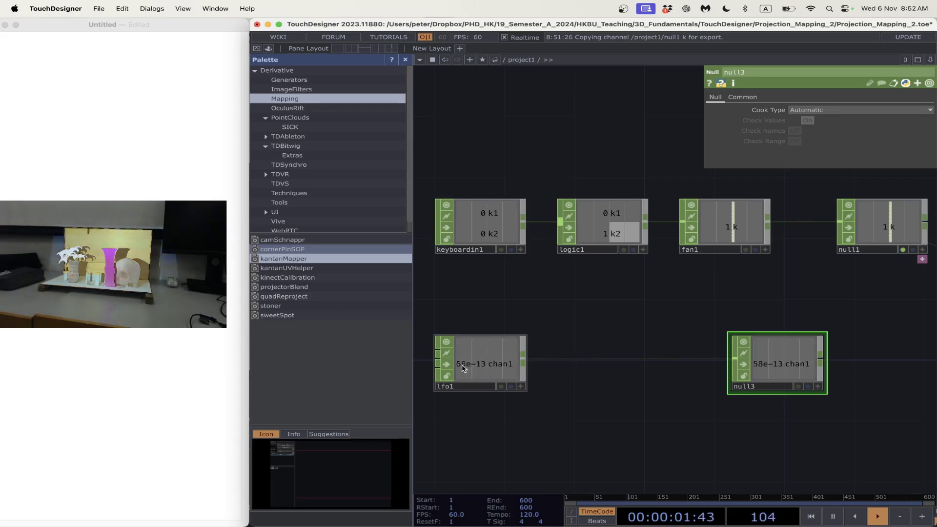
right_click(601, 364)
click(610, 355)
text(math)
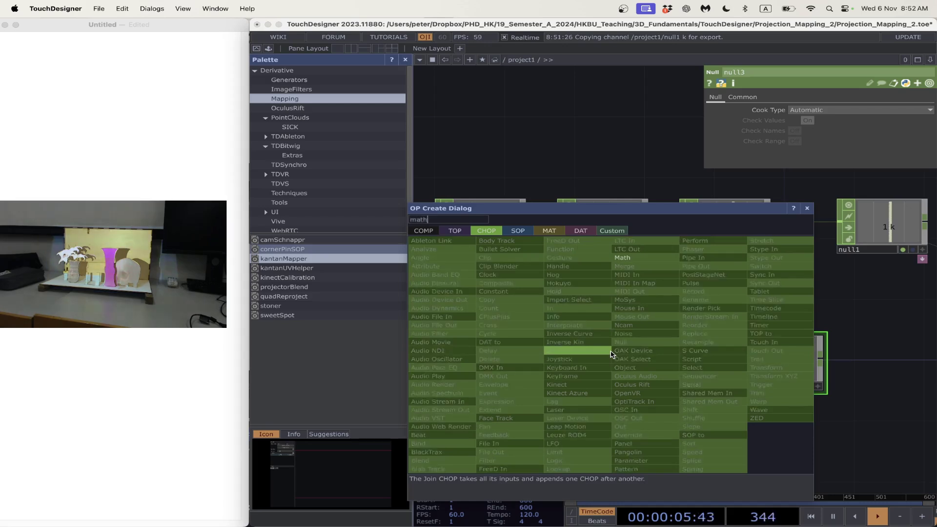
click(634, 257)
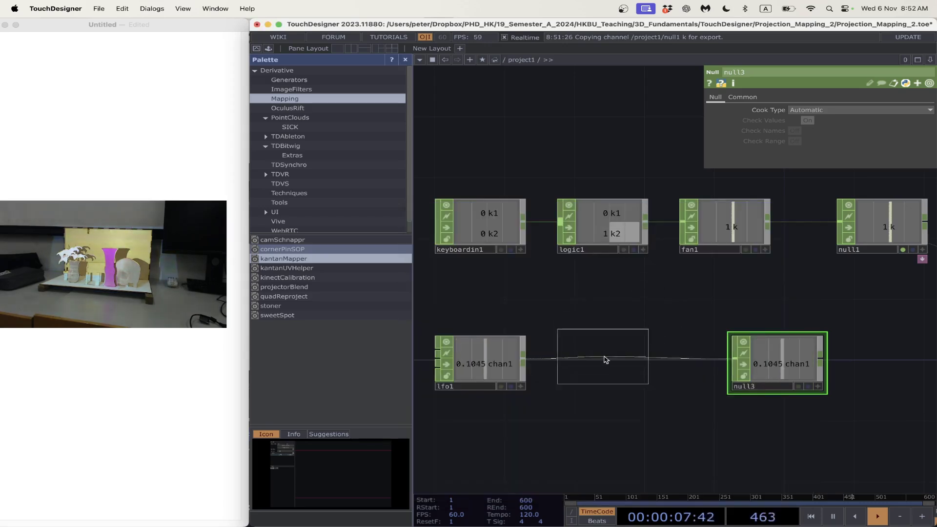
click(604, 360)
- Set the lower limit of math1's From Range to -1
click(769, 98)
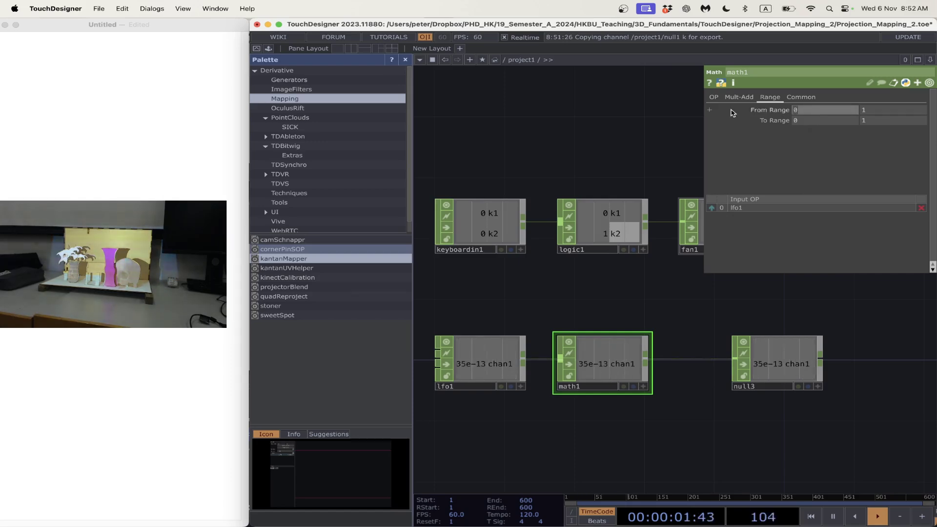
key(BackSpace)
text(-1)
key(Return)
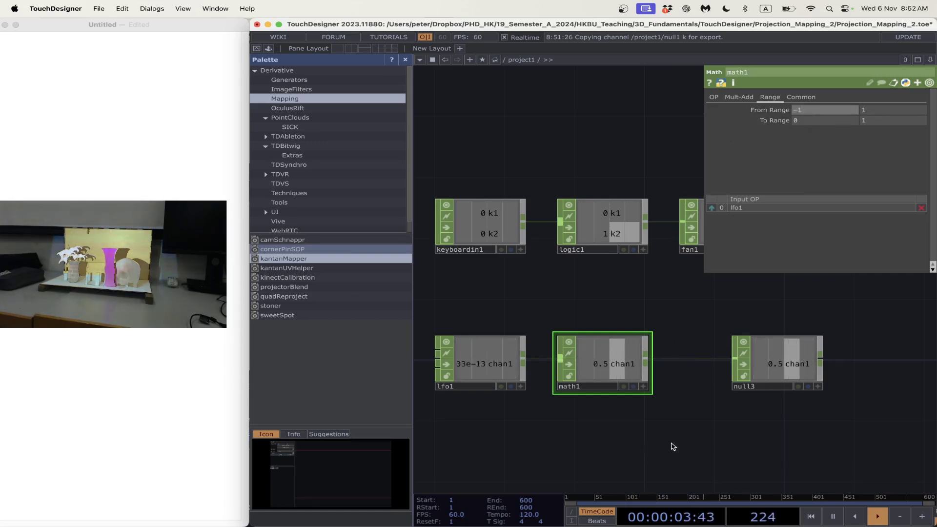
- Move null3 so that it lines up directly beneath null1
scroll(671, 445, down, 5)
drag(671, 444, 469, 394)
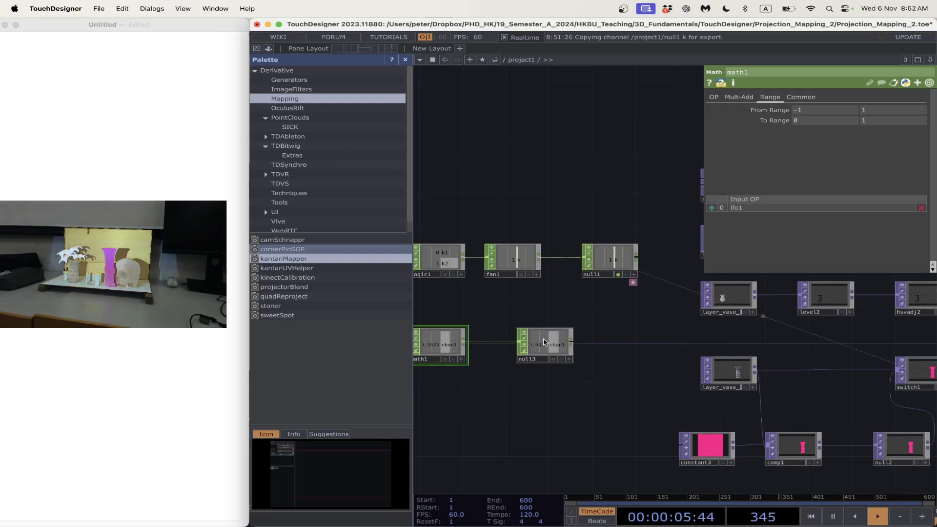
drag(544, 342, 605, 341)
scroll(605, 341, down, 3)
- Move the large vase nodes, from layer_vase_2 and constant3 through large_vase, down together to free space above them
drag(590, 406, 476, 397)
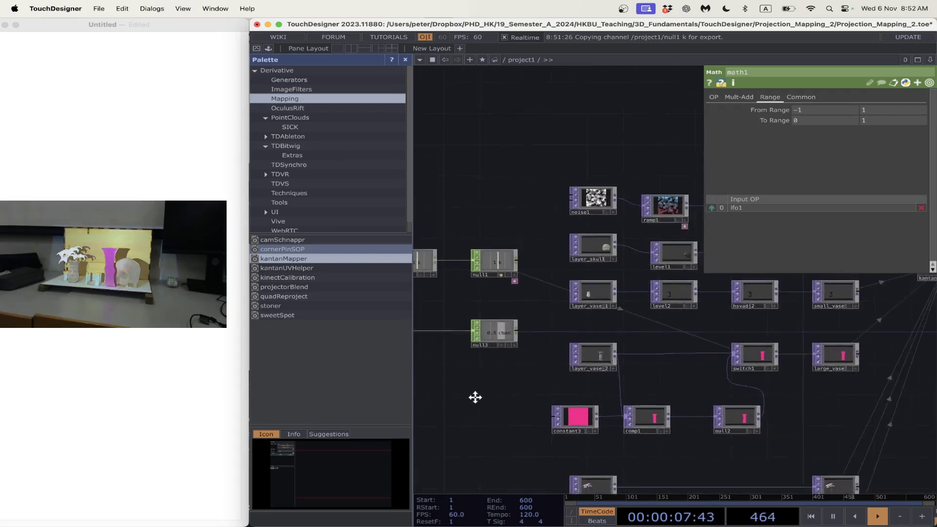
scroll(689, 395, right, 2)
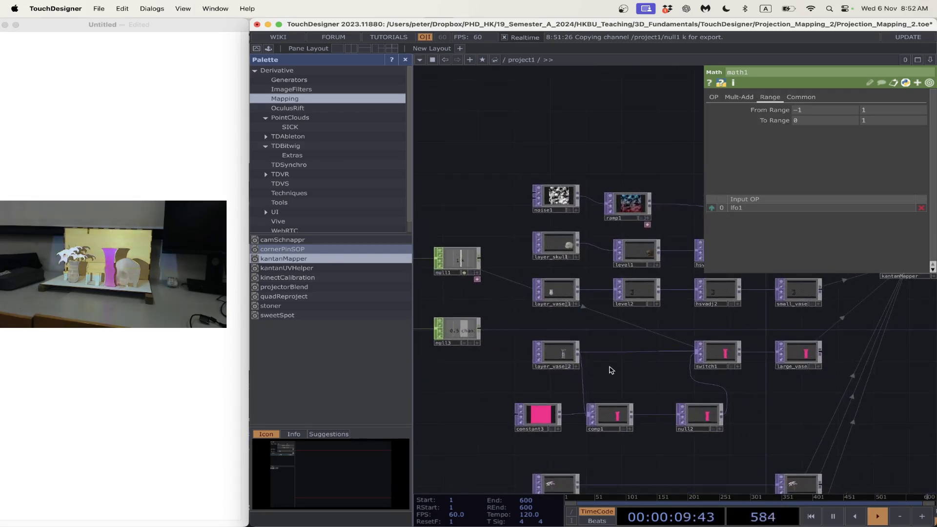
drag(554, 369, 829, 429)
drag(799, 352, 790, 375)
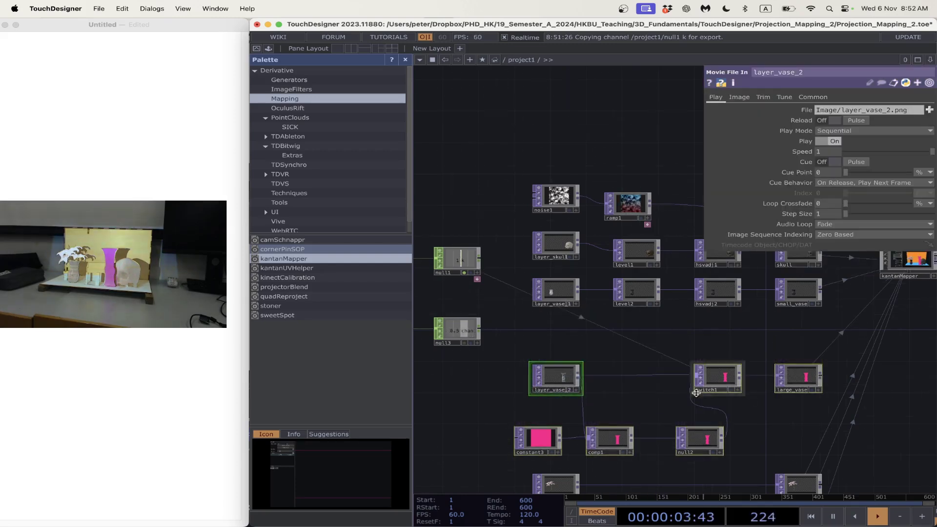
click(695, 447)
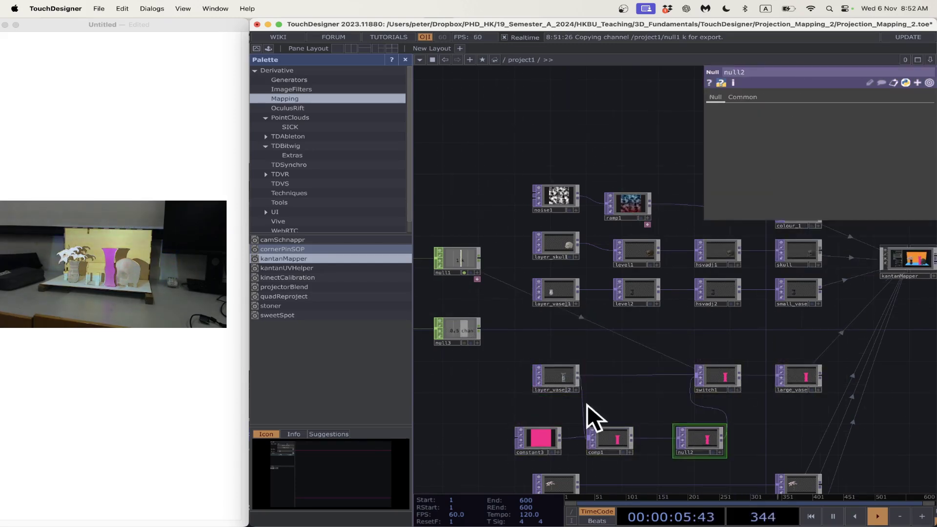
- Remove the null1 export from the Index parameter of switch1
click(705, 380)
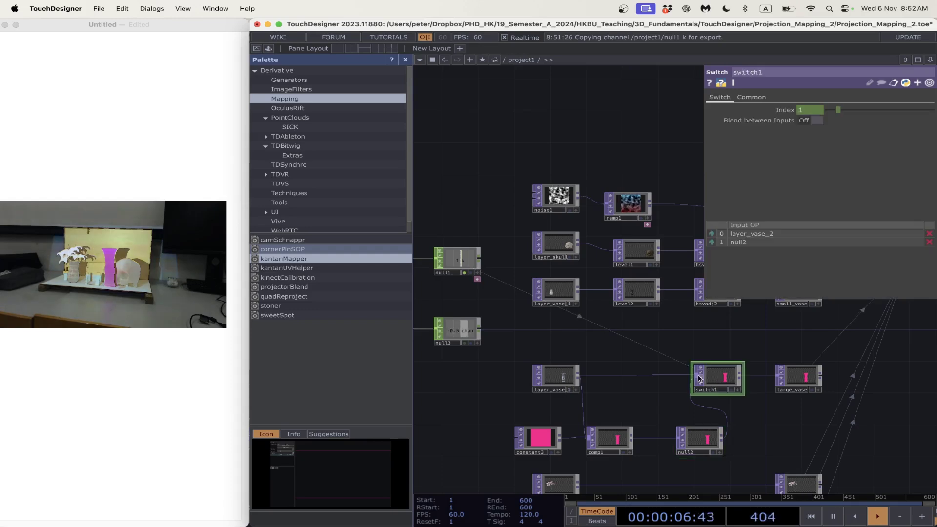
click(781, 112)
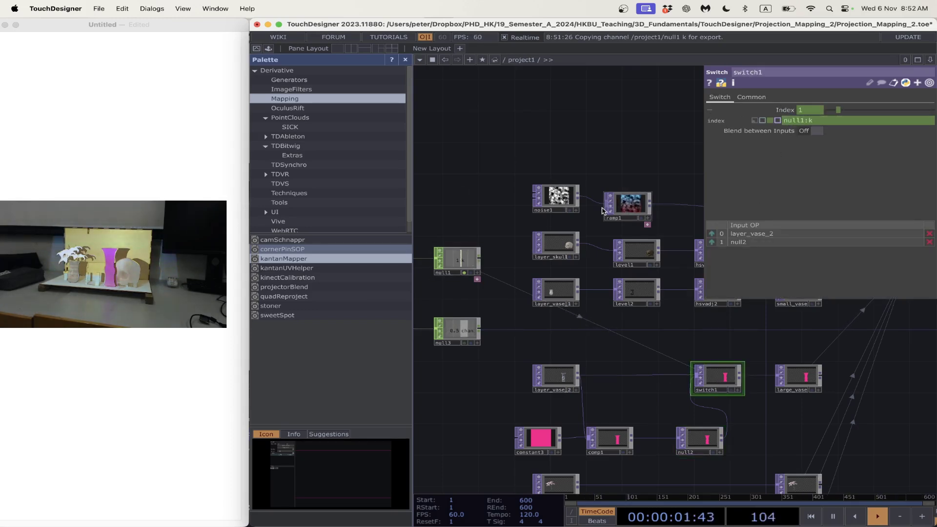
right_click(806, 125)
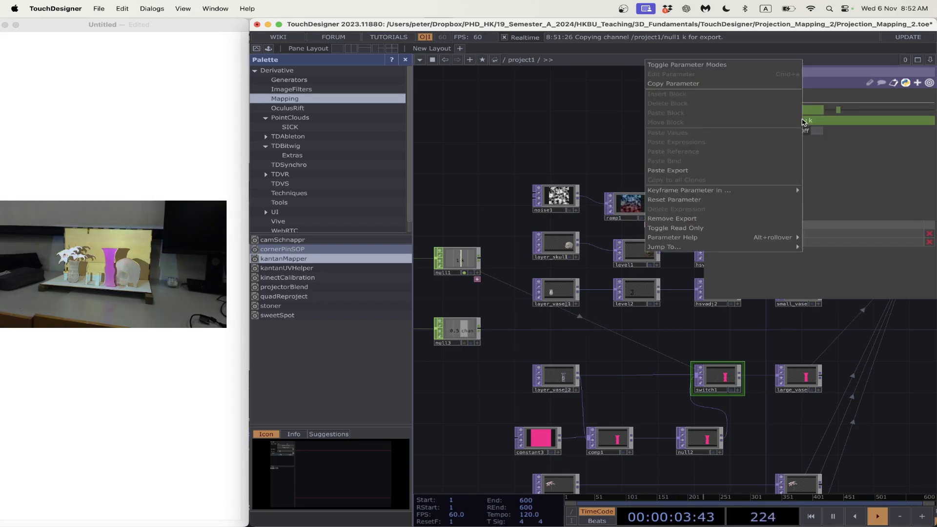
click(671, 218)
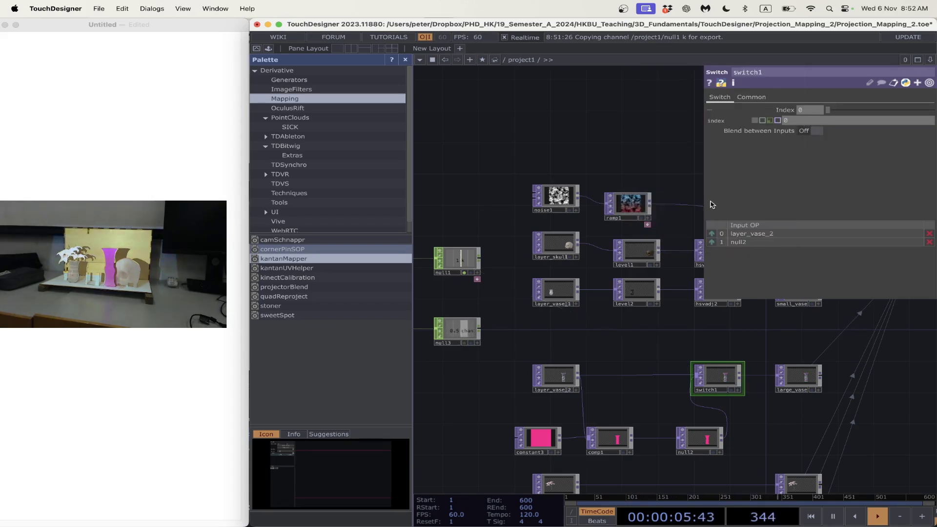
- Activate the viewer of null3 and export its chan1 channel to the Index of switch1
click(476, 343)
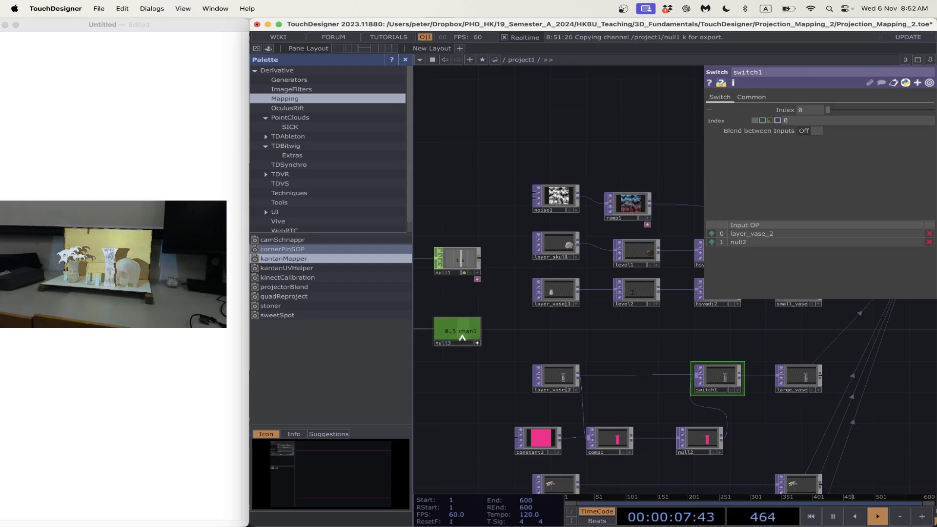
drag(462, 336, 800, 110)
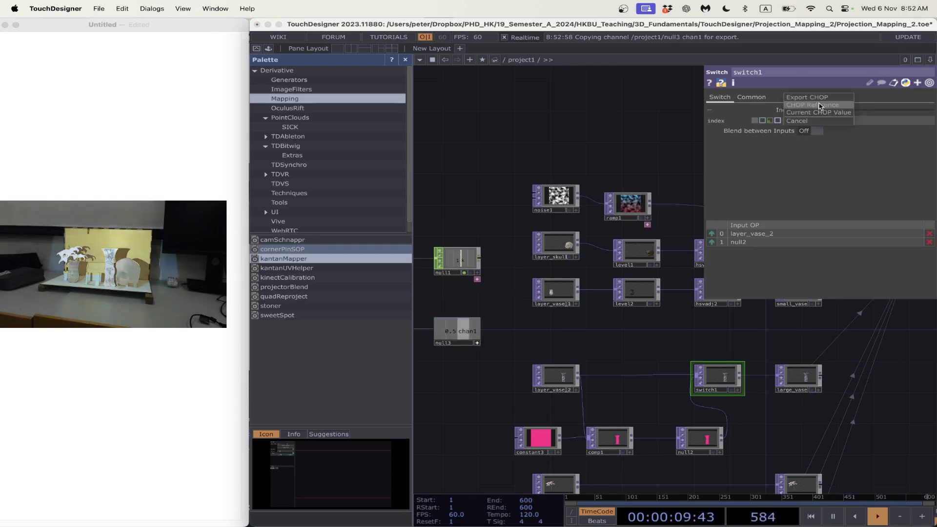
click(817, 98)
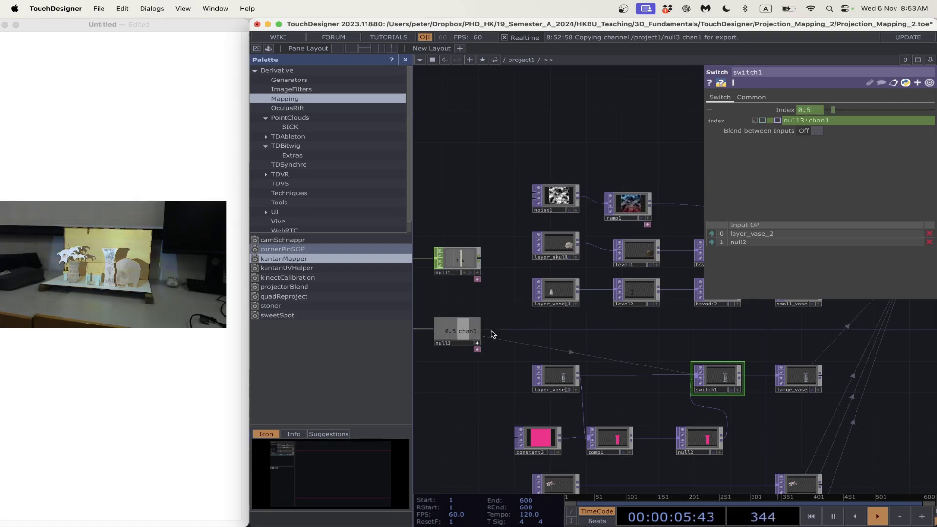
- Change the waveform Type of lfo1 to Square
drag(450, 374, 678, 399)
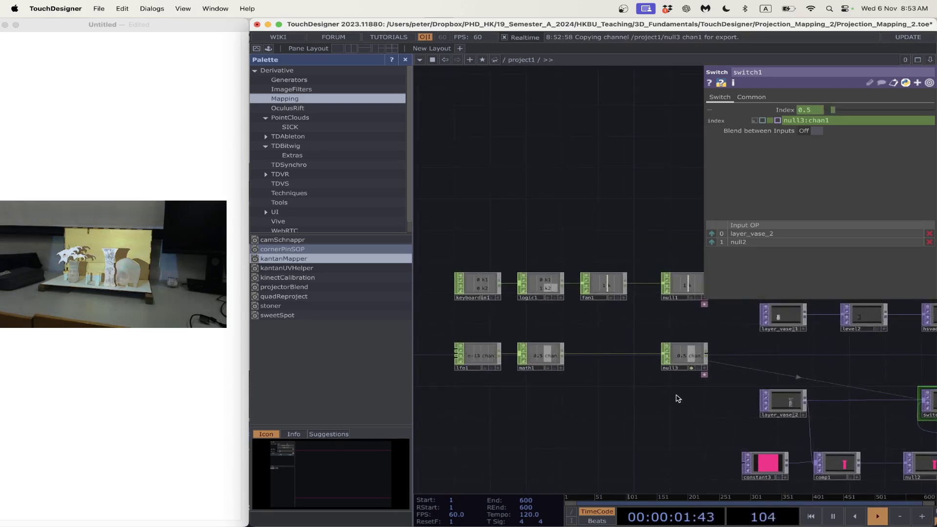
click(540, 355)
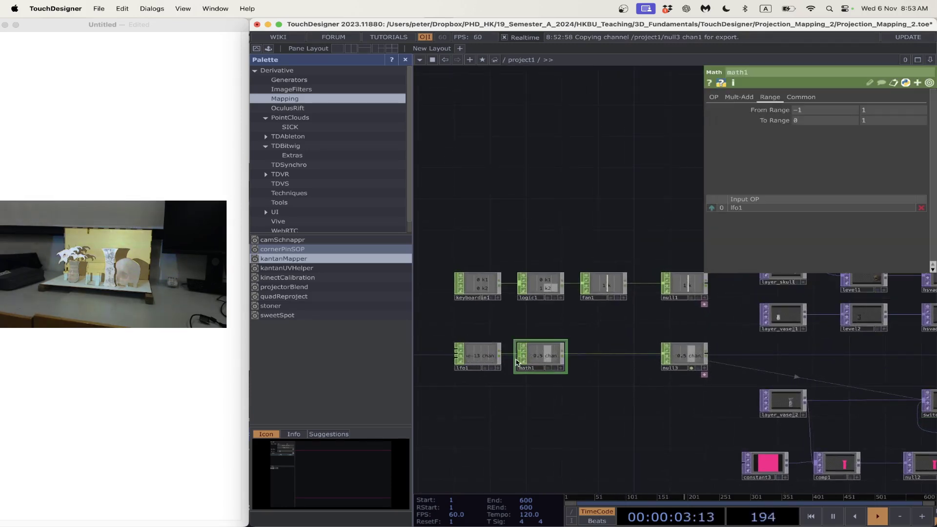
click(487, 353)
click(805, 109)
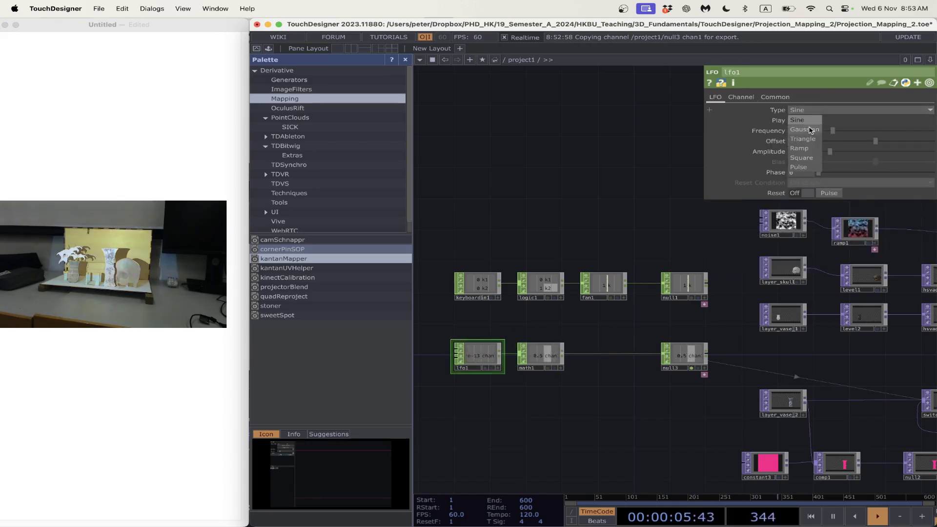
click(801, 158)
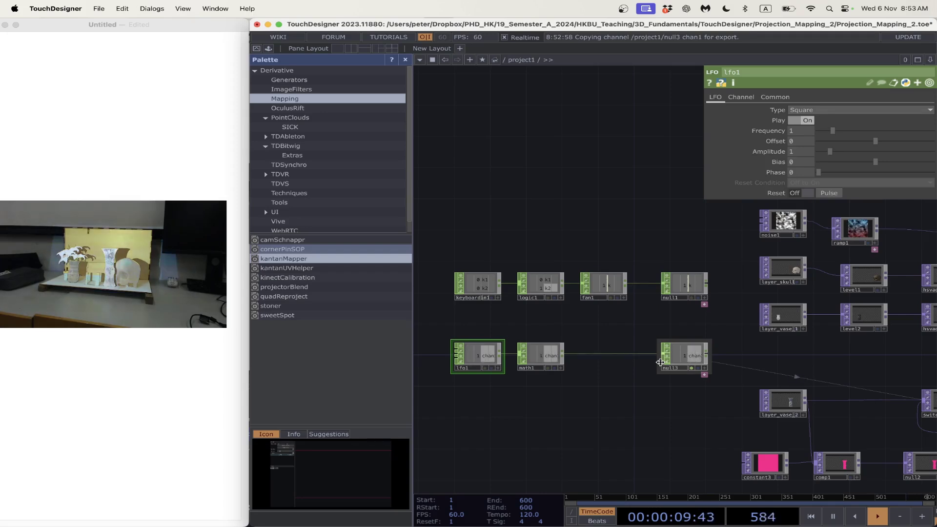
- Compare waveforms by switching lfo1's Type to Sine and back to Square
scroll(502, 380, up, 3)
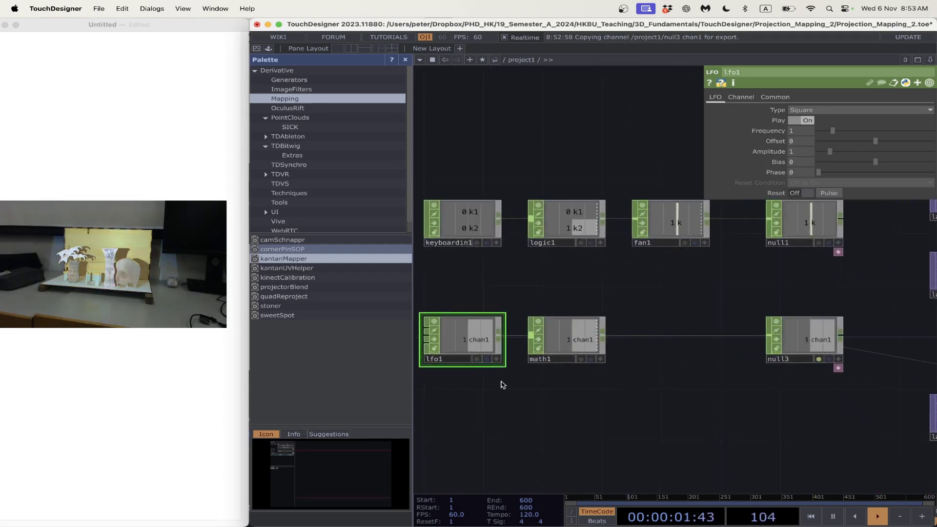
drag(502, 384, 578, 384)
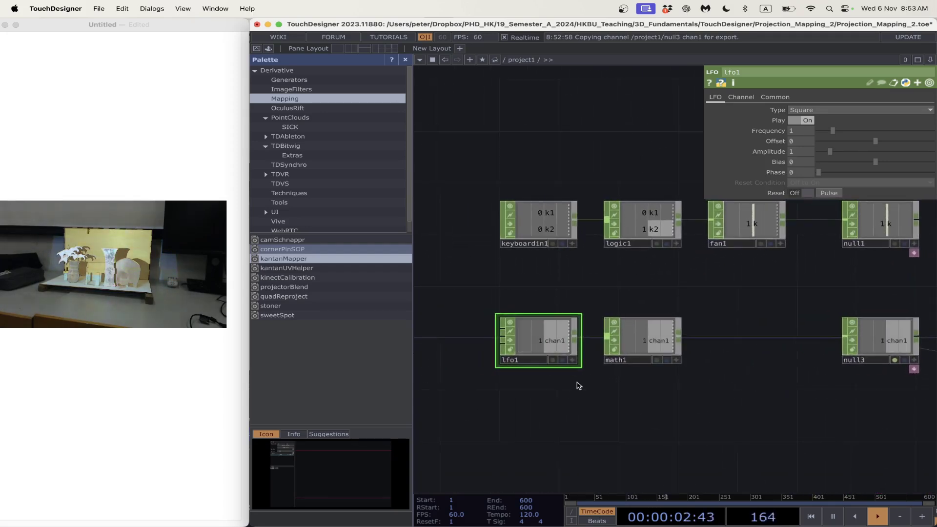
click(824, 111)
click(803, 117)
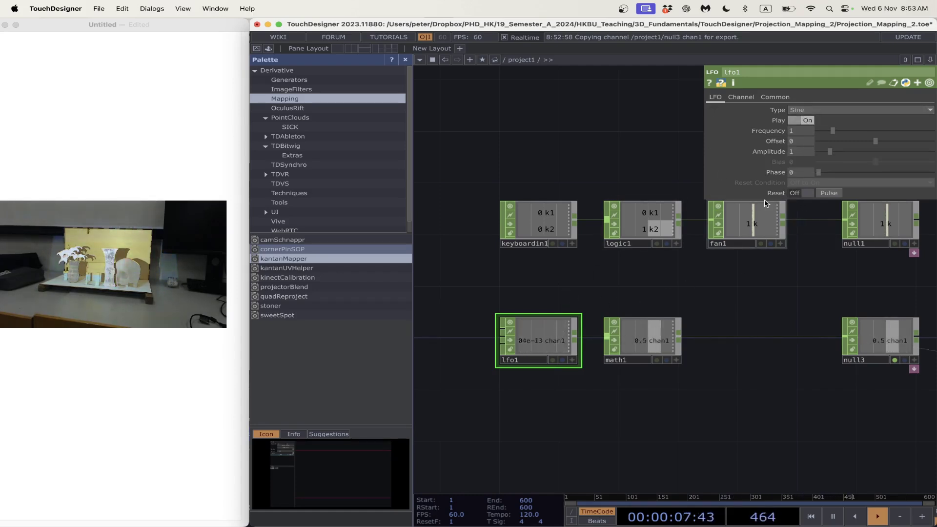
click(819, 110)
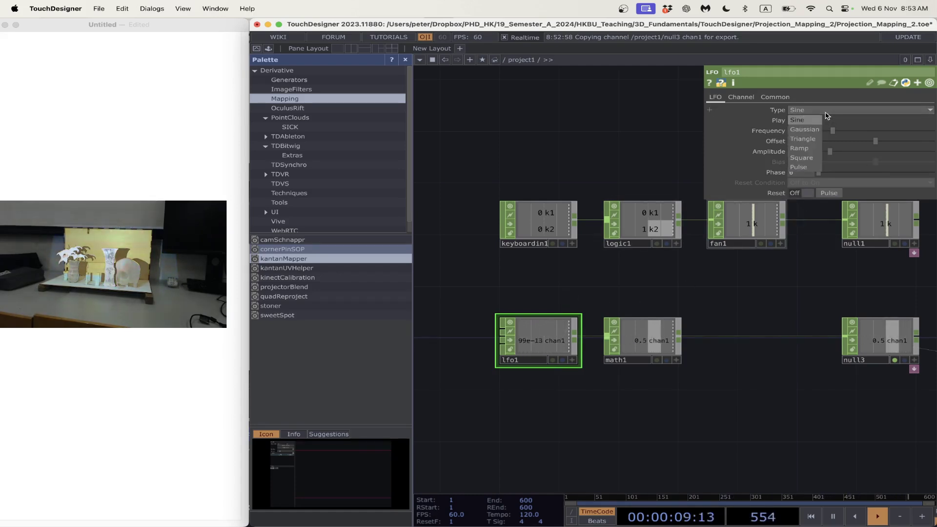
click(801, 158)
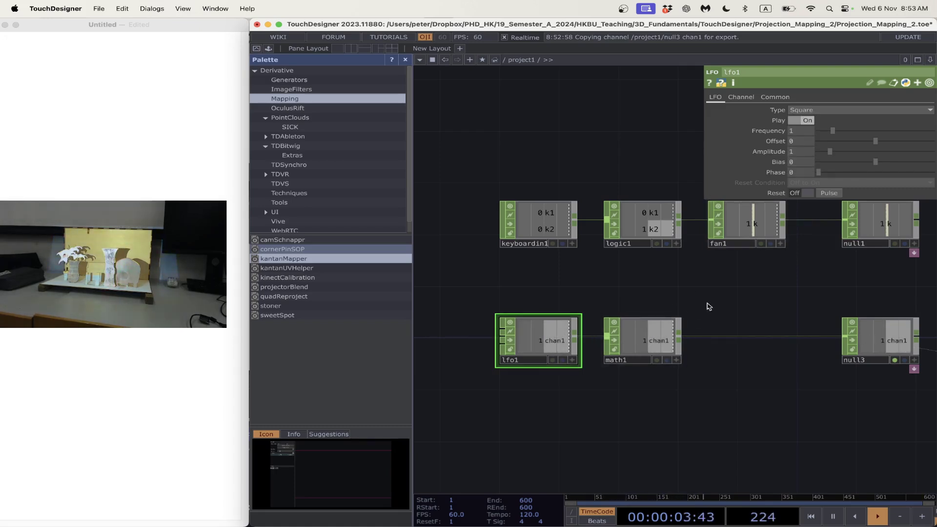
- Set the Frequency of lfo1 to 10
drag(726, 384, 712, 384)
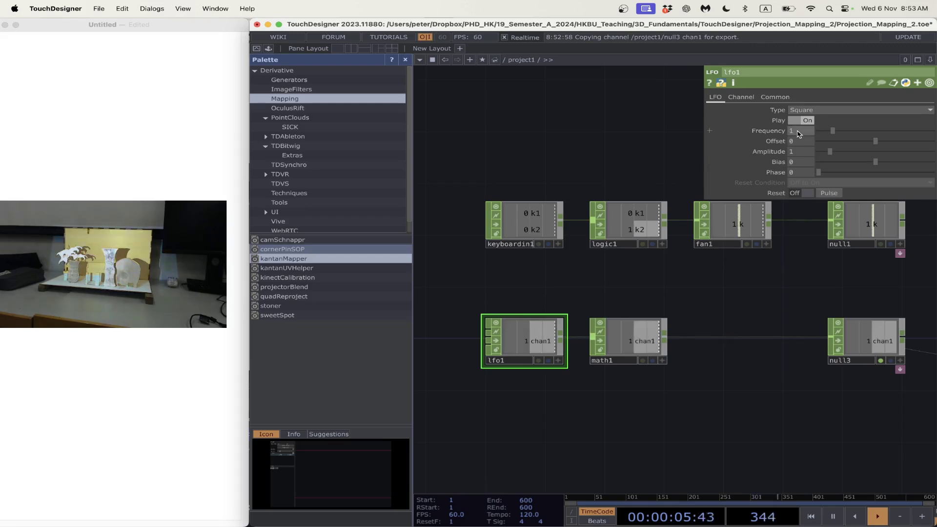
drag(797, 132, 771, 132)
text(.3)
text(0)
key(Return)
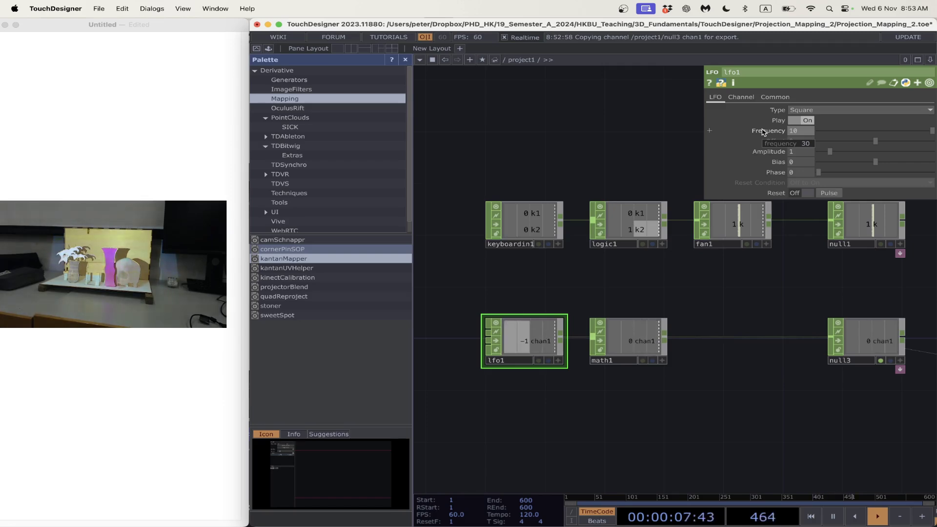
scroll(715, 429, down, 2)
scroll(715, 429, down, 2)
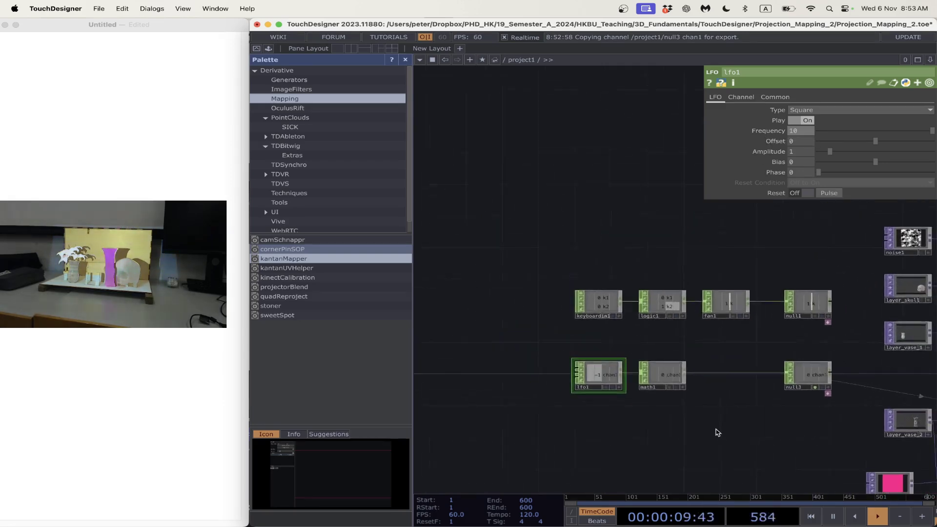
scroll(588, 385, down, 5)
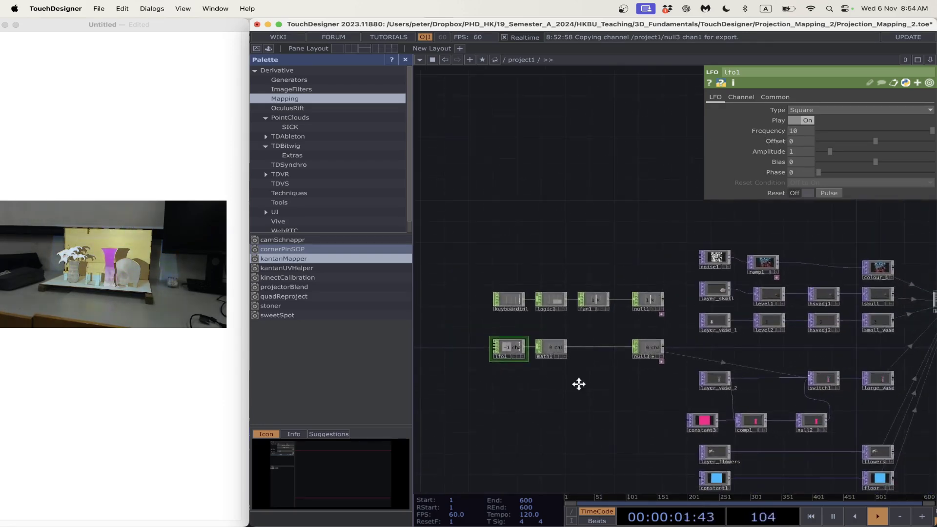
drag(579, 383, 505, 362)
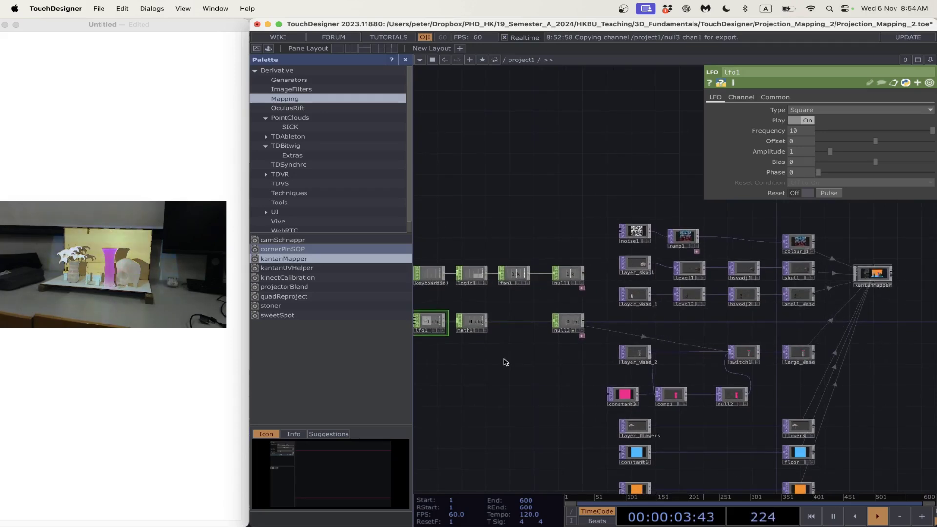